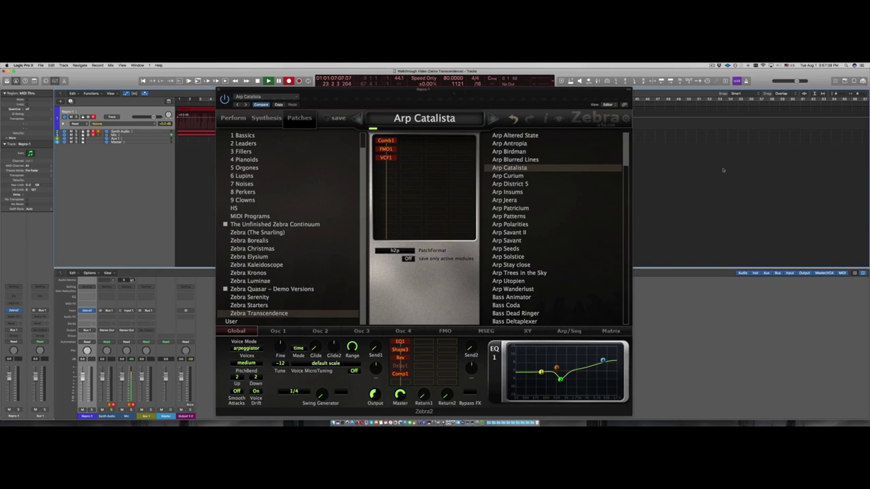
# Step: Audition the Zebra Transcendence arp patches Arp Altered State, Arp Antropia, Arp Birdman, Arp Blurred Lines and Arp Catalista in order
pyautogui.click(524, 135)
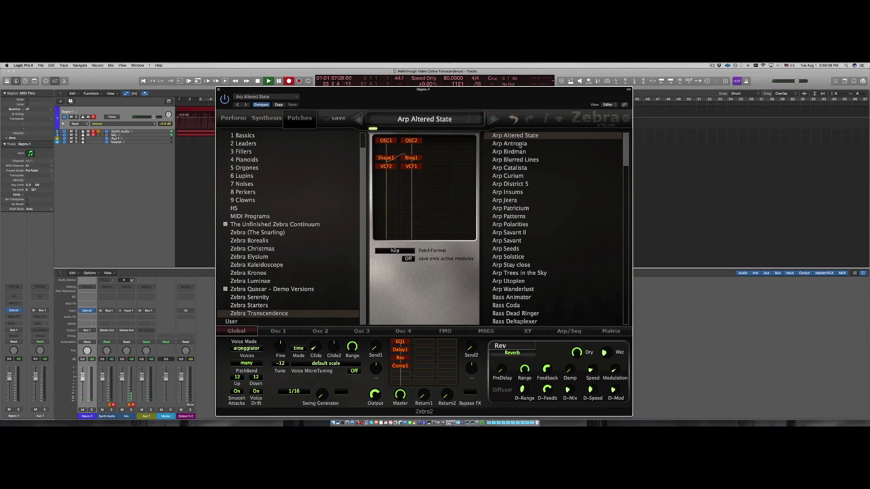
pyautogui.click(515, 143)
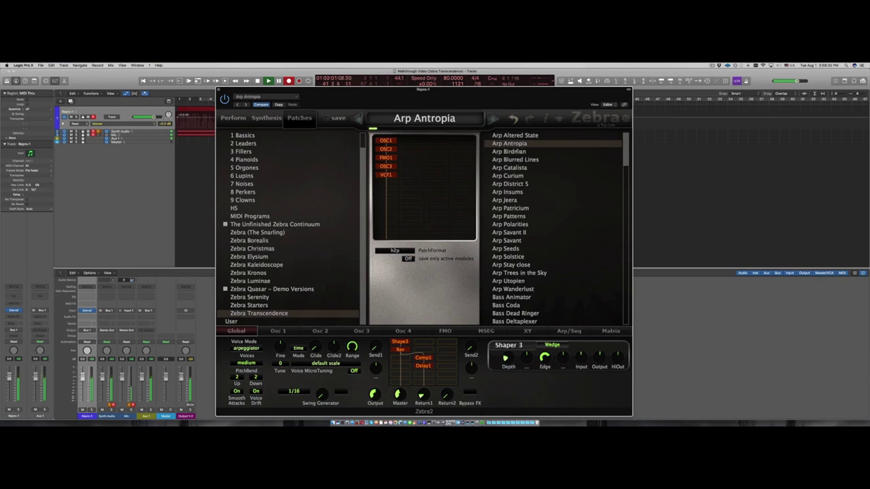
pyautogui.click(516, 151)
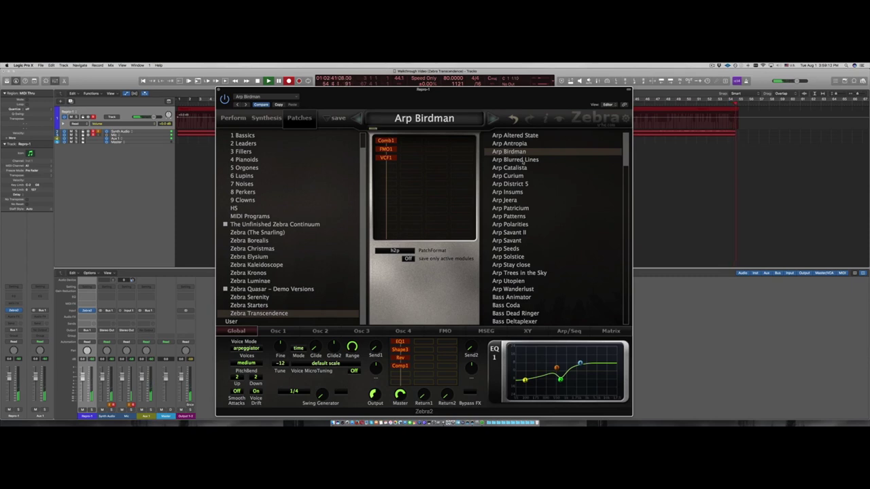
pyautogui.click(524, 162)
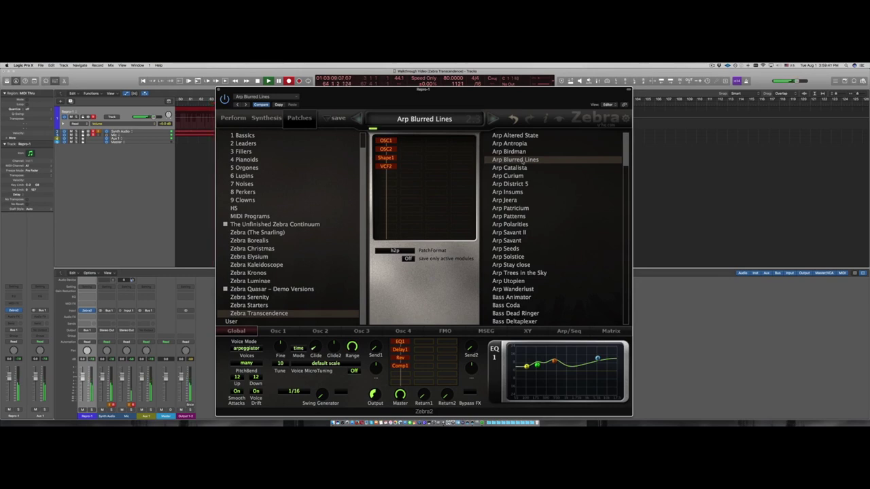
pyautogui.click(518, 167)
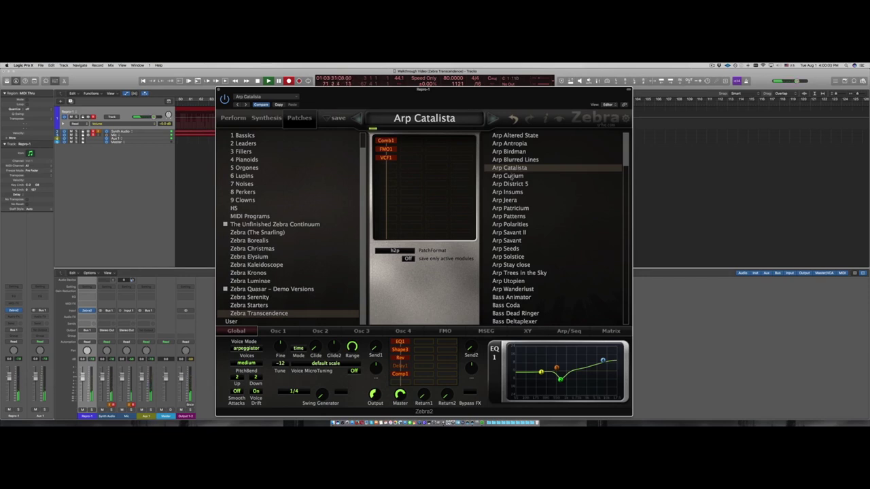
# Step: Audition the patches Arp Curium, Arp District 5, Arp Insums, Arp Jeera and Arp Patricium one after another
pyautogui.click(510, 178)
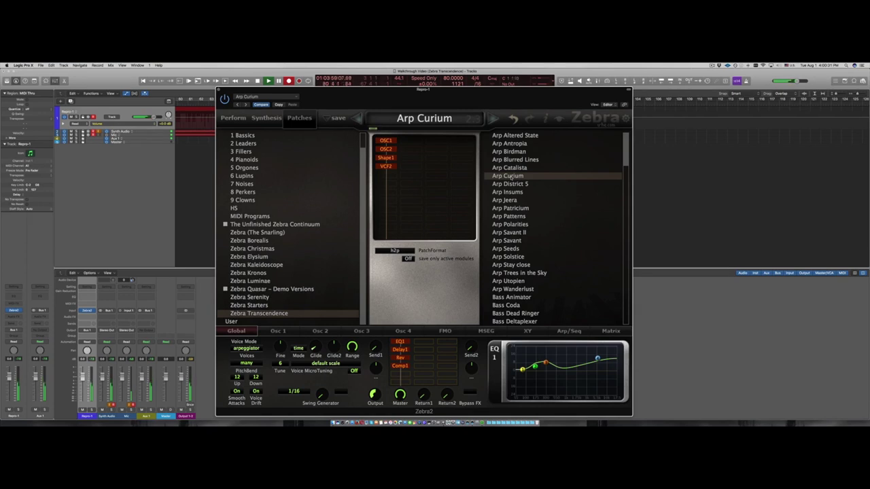
pyautogui.click(511, 185)
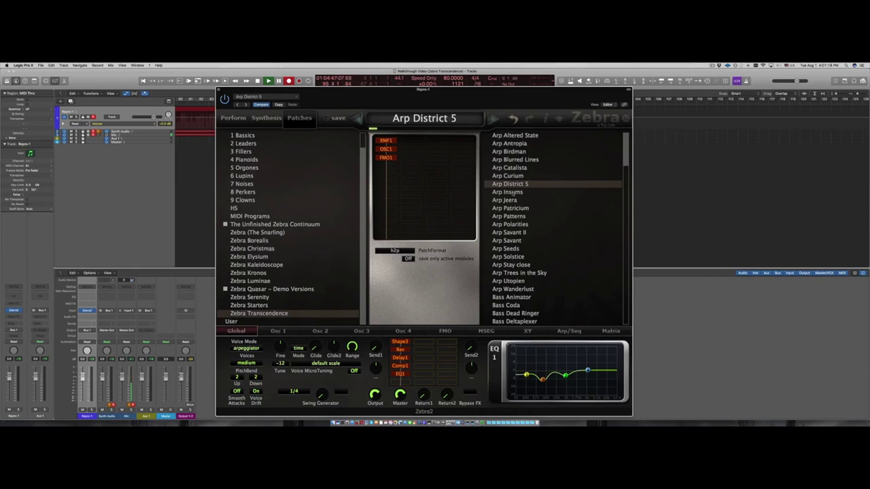
pyautogui.click(513, 193)
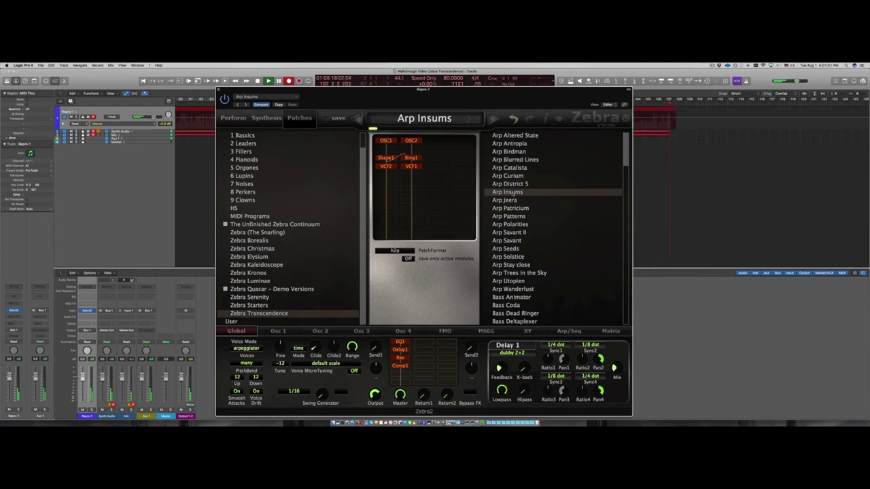
pyautogui.click(505, 201)
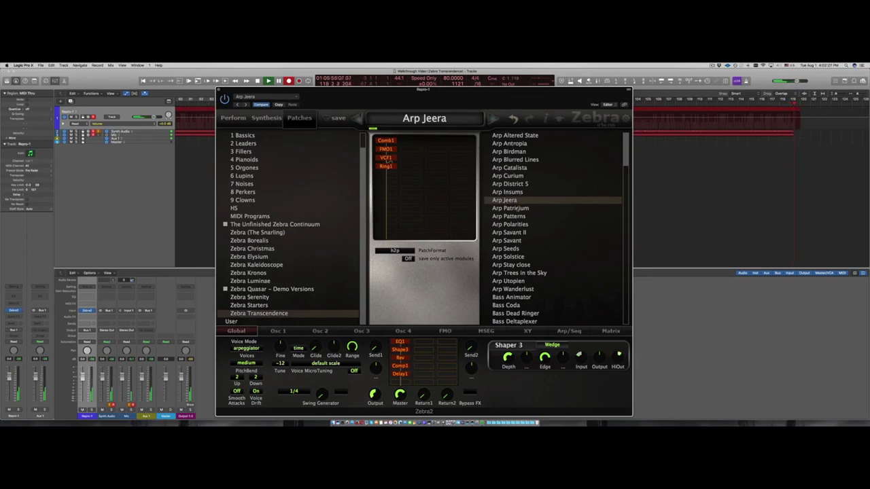
pyautogui.click(510, 208)
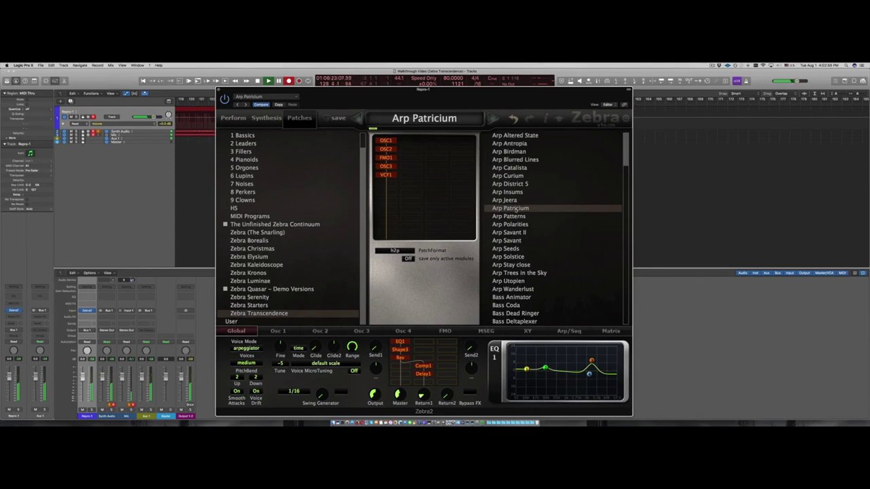
# Step: Audition the patches Arp Patterns, Arp Polarities, Arp Savant II, Arp Savant and Arp Seeds one after another
pyautogui.click(511, 216)
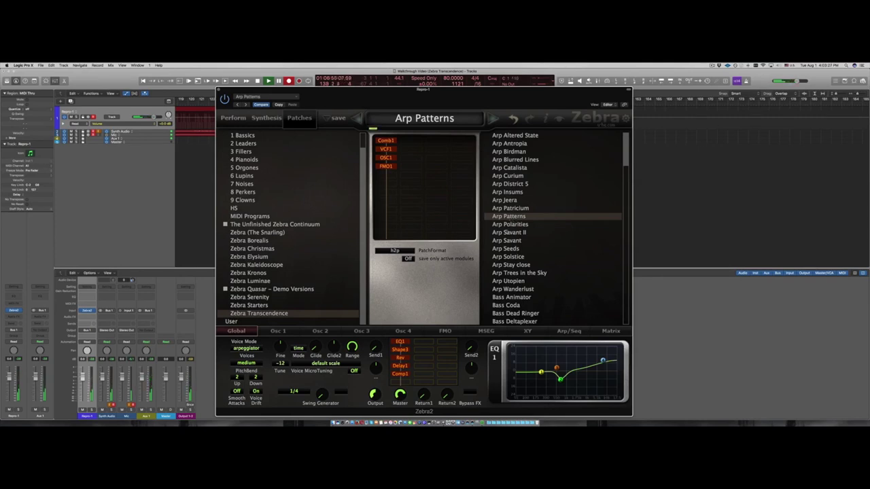
pyautogui.click(508, 226)
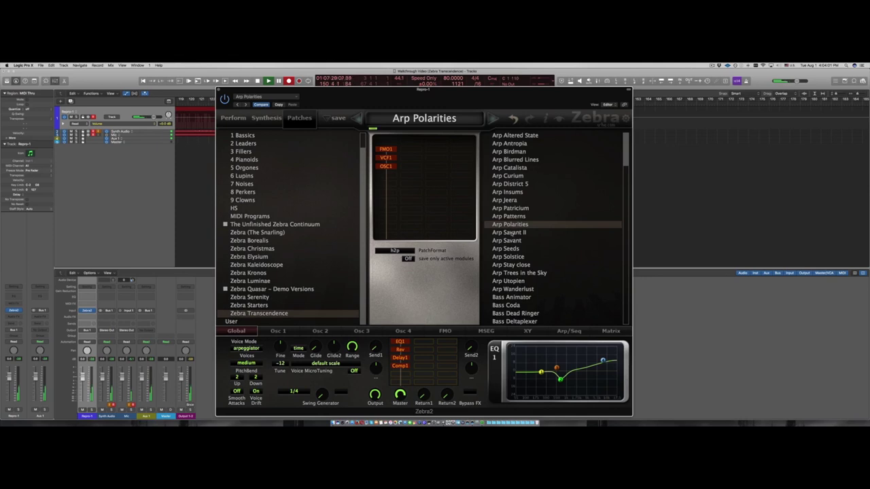
pyautogui.click(512, 233)
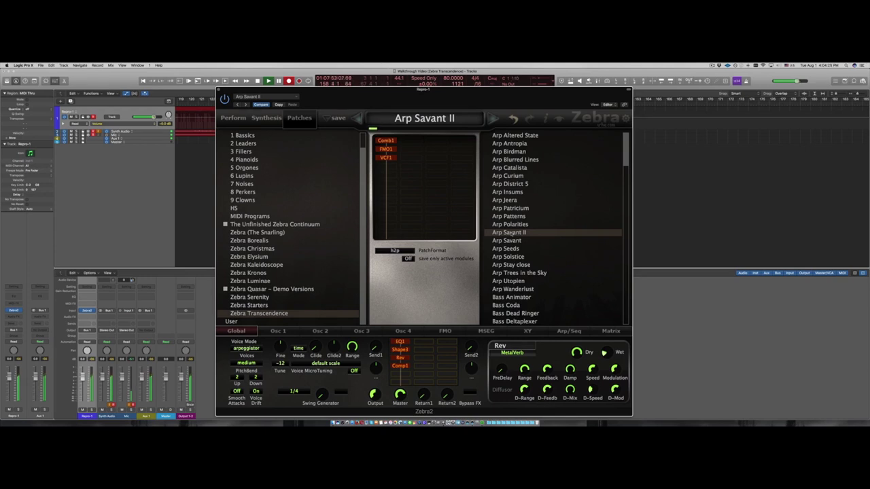
pyautogui.click(510, 240)
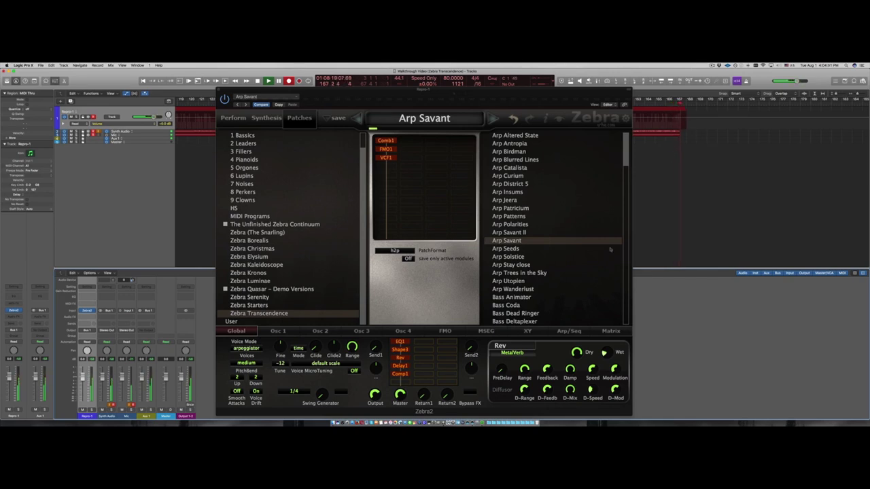
pyautogui.click(511, 249)
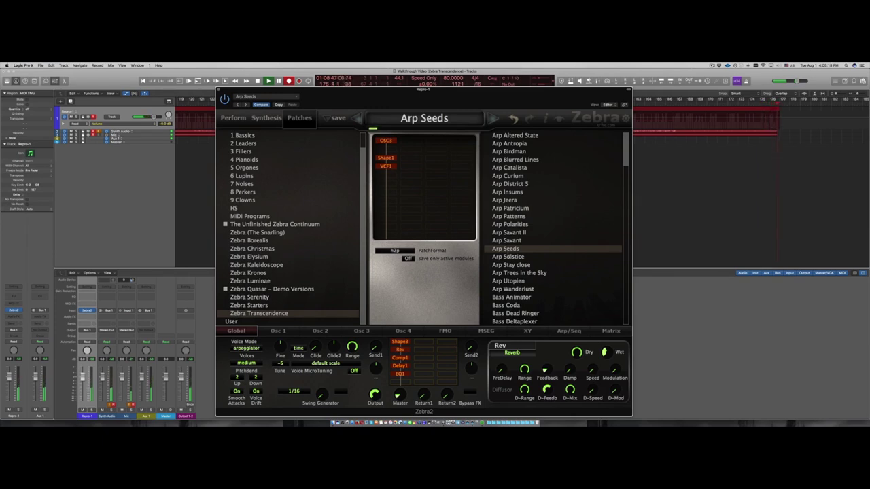
# Step: Audition Arp Solstice, Arp Stay close, Arp Trees in the Sky, Arp Utopien and Arp Wanderlust, and show the last patch's arpeggiator/sequencer settings
pyautogui.click(508, 257)
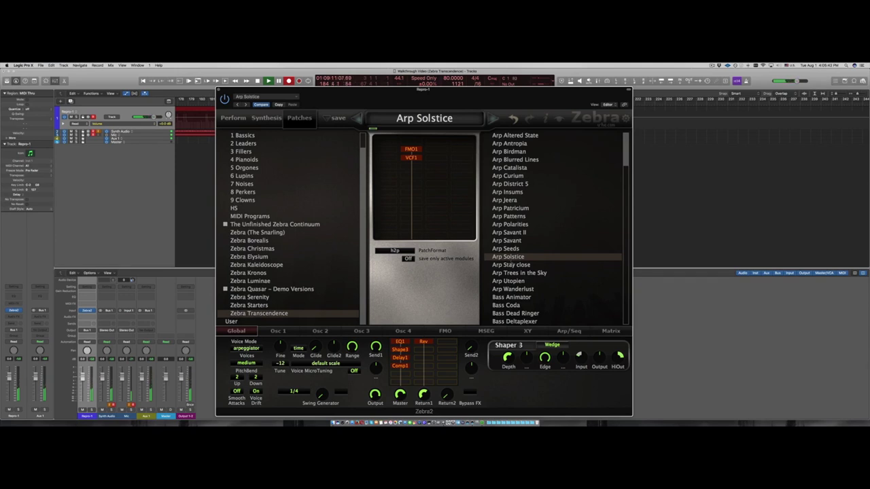
pyautogui.click(511, 264)
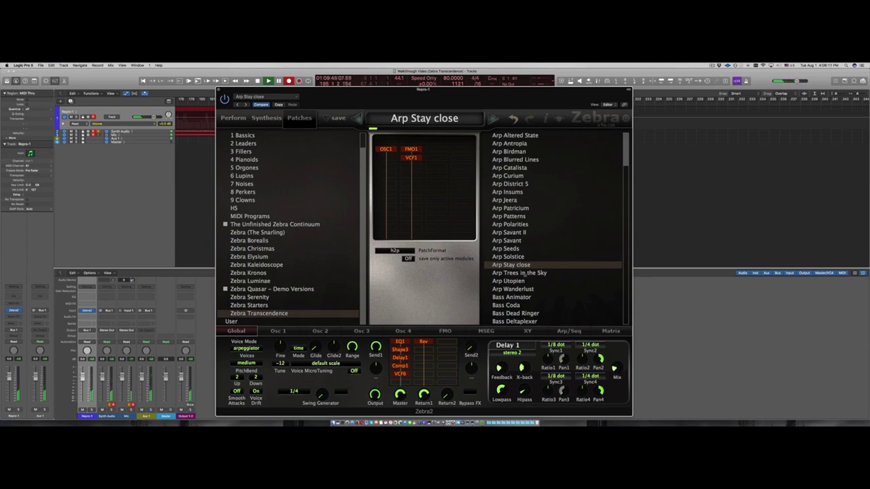
pyautogui.click(523, 274)
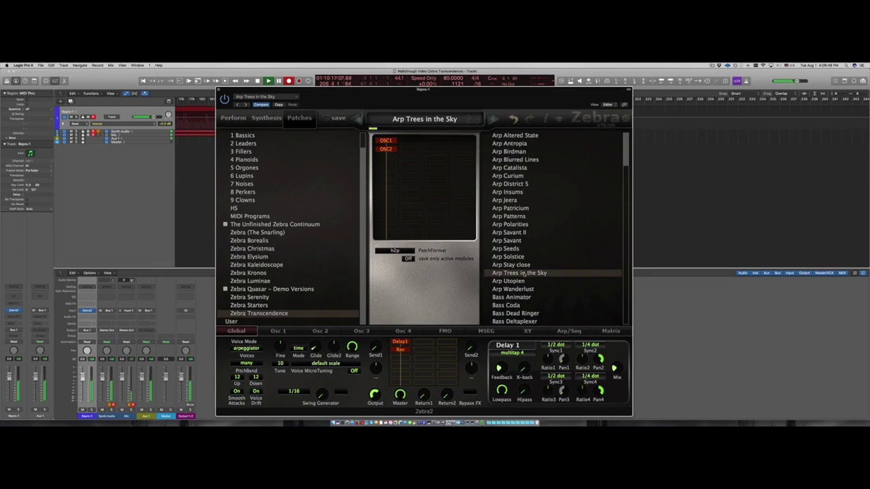
pyautogui.click(521, 281)
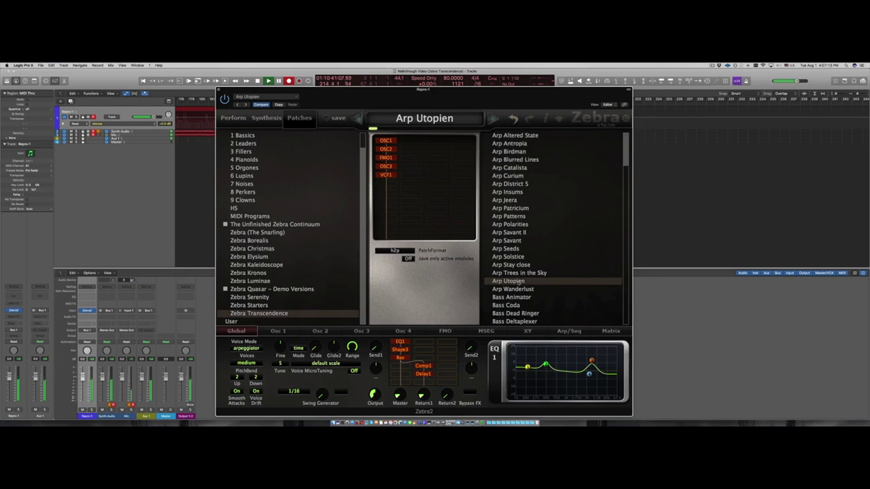
pyautogui.click(511, 289)
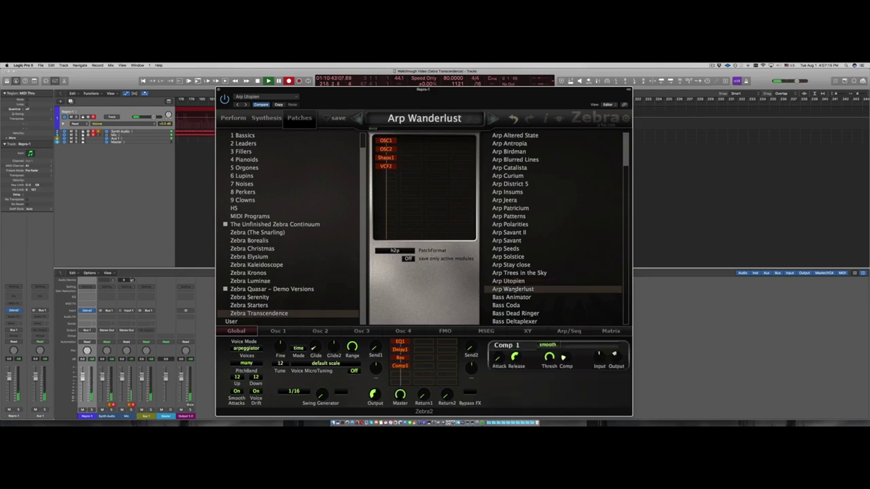
pyautogui.click(571, 331)
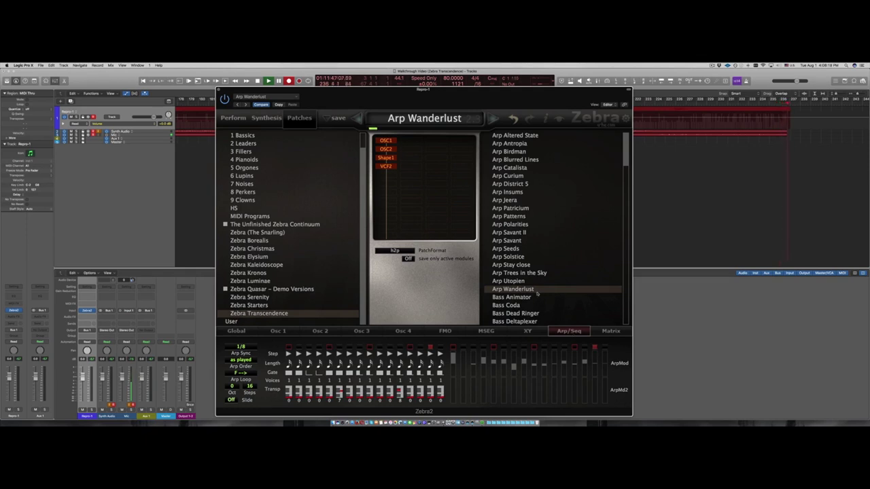
# Step: Audition the bass patches Bass Animator, Bass Coda and Bass Dead Ringer, and show the Global settings of Bass Dead Ringer
pyautogui.scroll(-2, 547, 280)
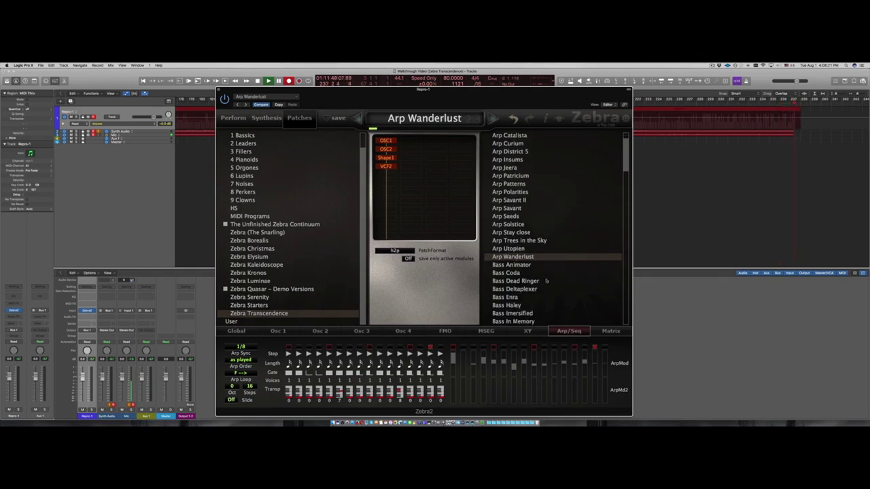
pyautogui.click(521, 266)
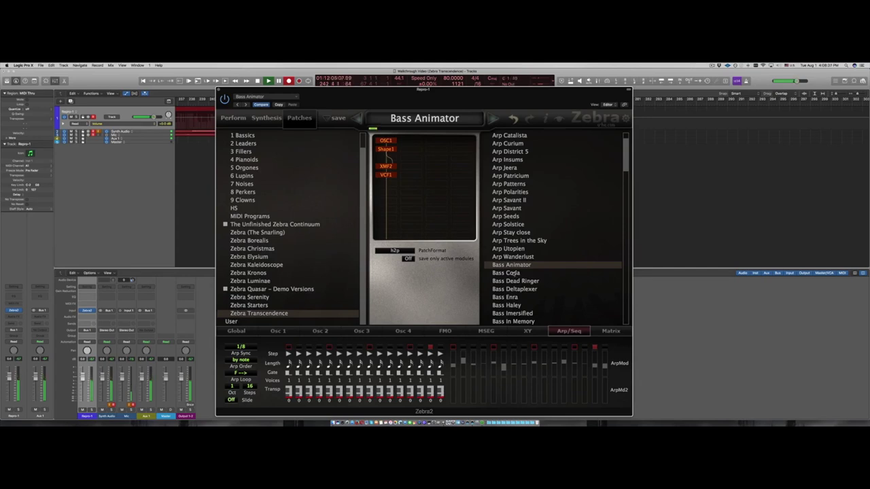
pyautogui.click(516, 273)
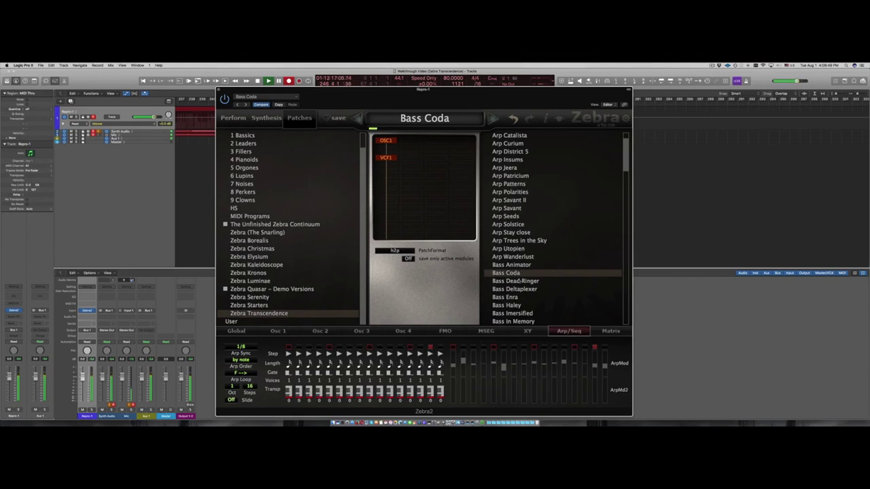
pyautogui.click(519, 281)
pyautogui.scroll(-5, 551, 268)
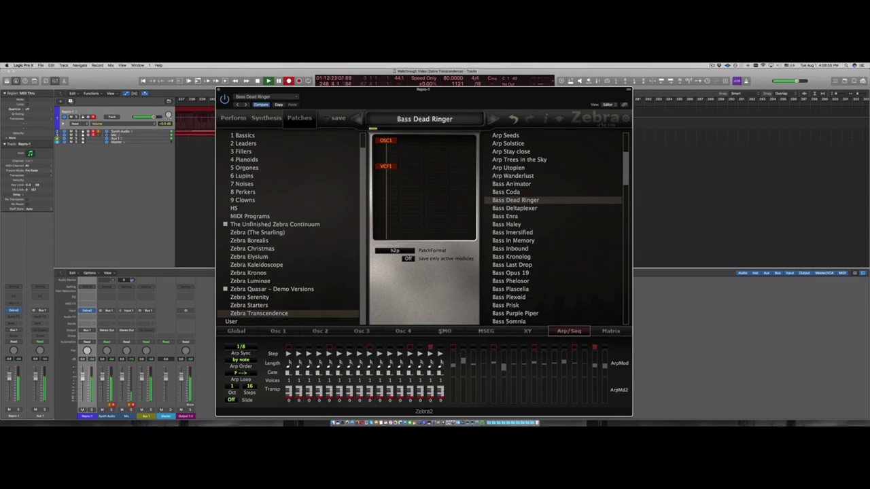
pyautogui.click(238, 331)
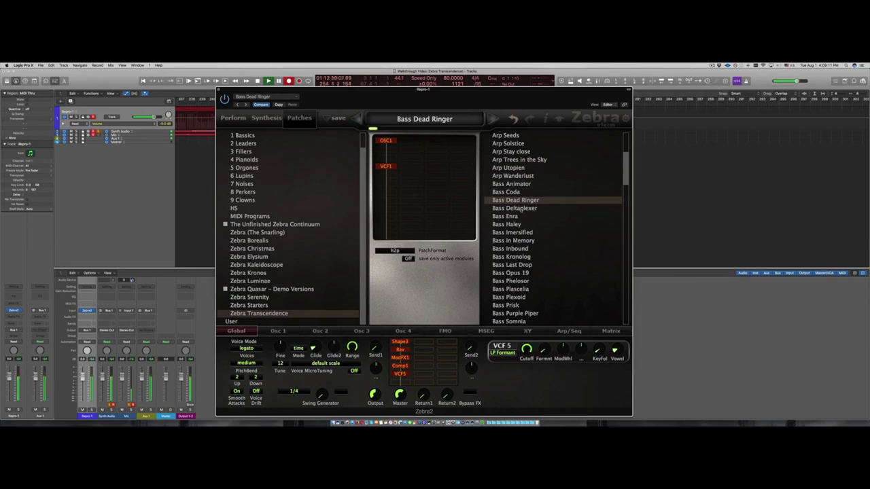
# Step: Audition the patches Bass Deltaplexer, Bass Enra, Bass Haley, Bass Imersified and Bass In Memory one after another
pyautogui.click(520, 209)
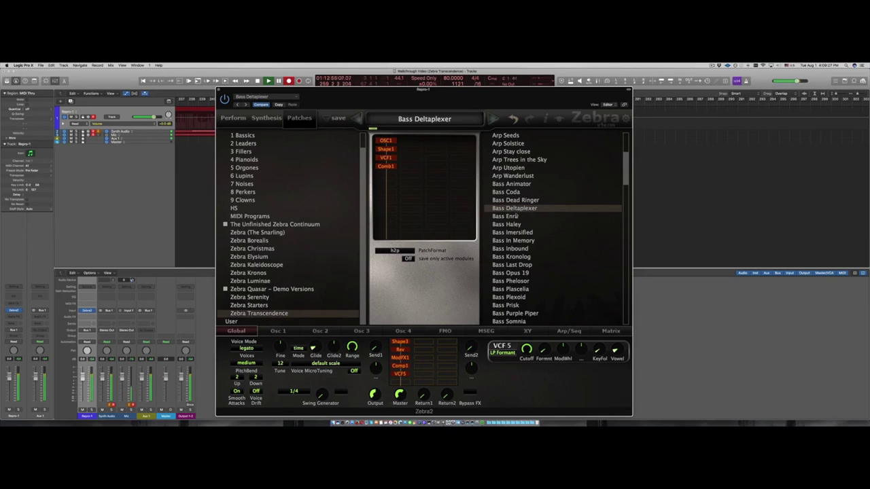
pyautogui.click(514, 217)
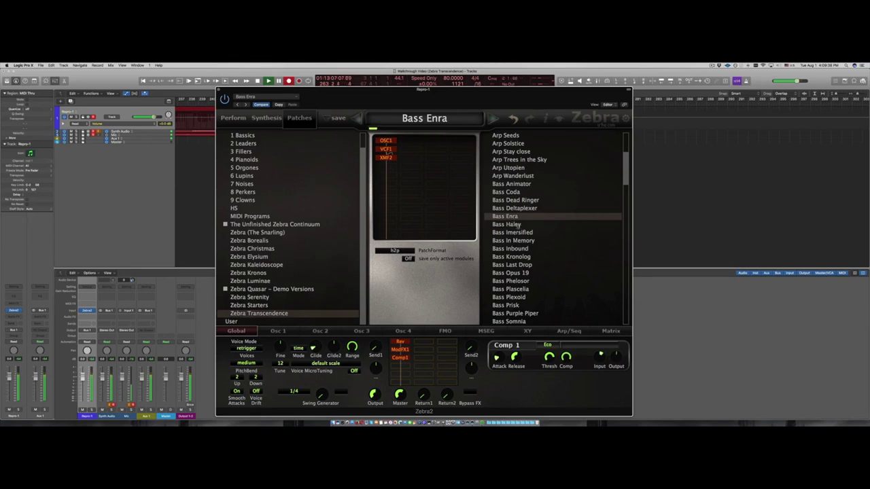
pyautogui.click(515, 224)
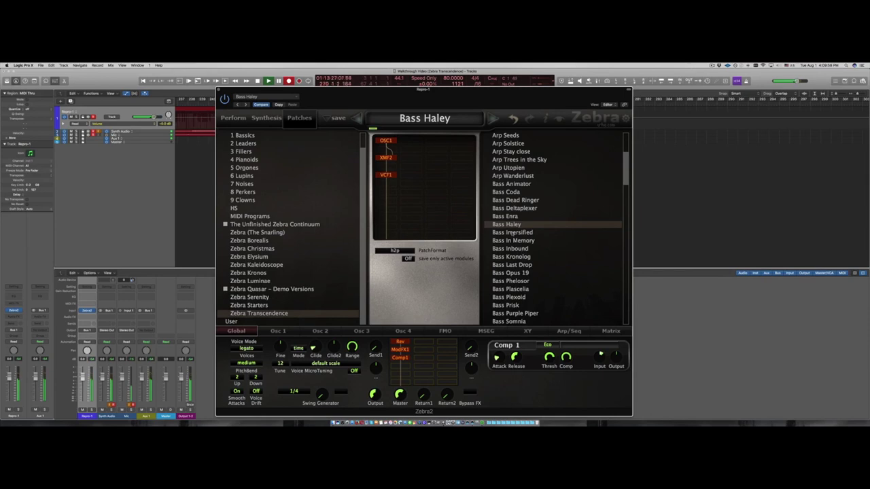
pyautogui.click(514, 231)
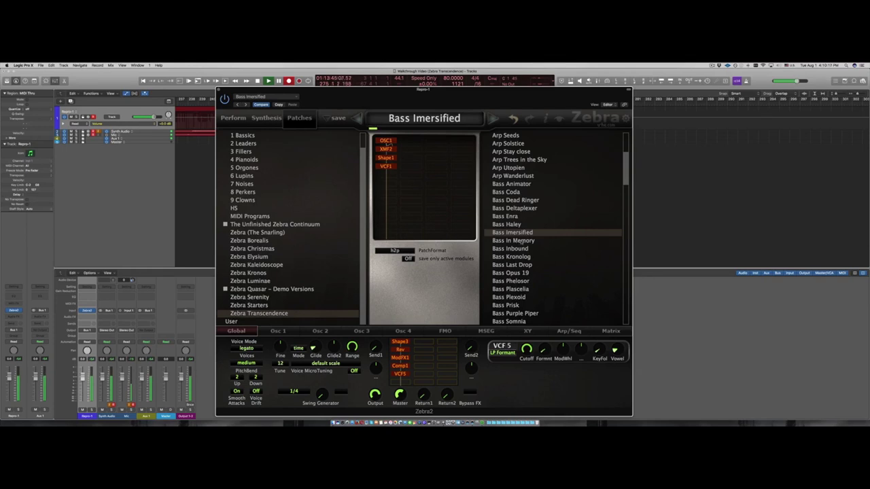
pyautogui.click(517, 241)
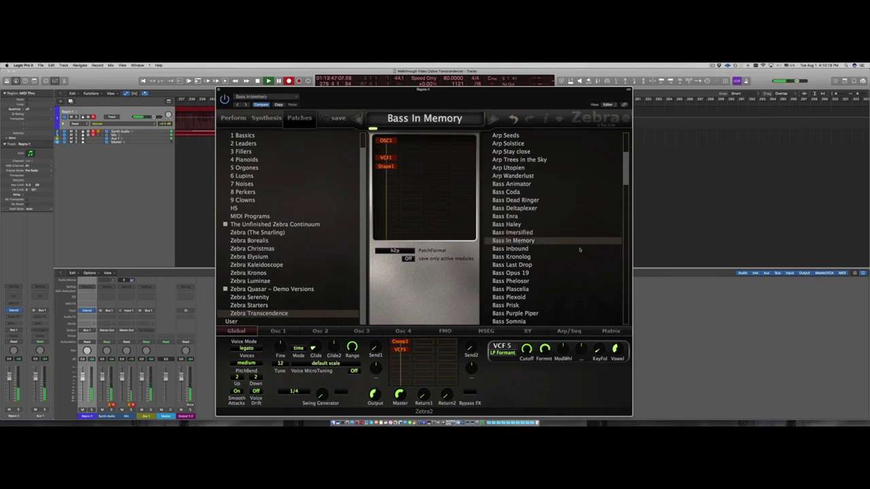
# Step: Audition the patches Bass Inbound, Bass Kronolog and Bass Last Drop one after another
pyautogui.scroll(-4, 580, 250)
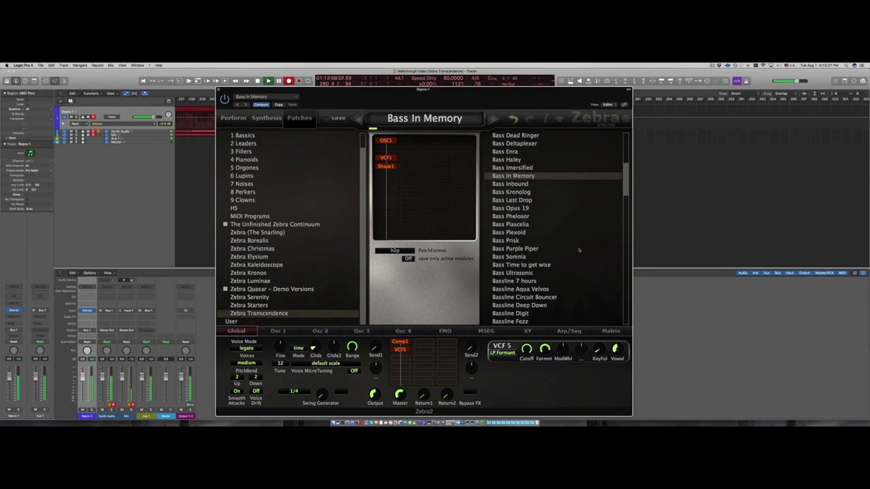
pyautogui.click(512, 184)
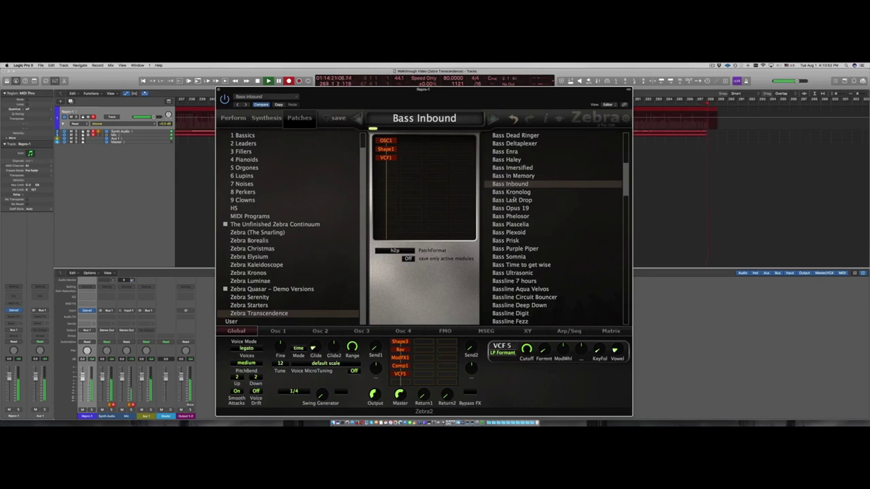
pyautogui.click(517, 192)
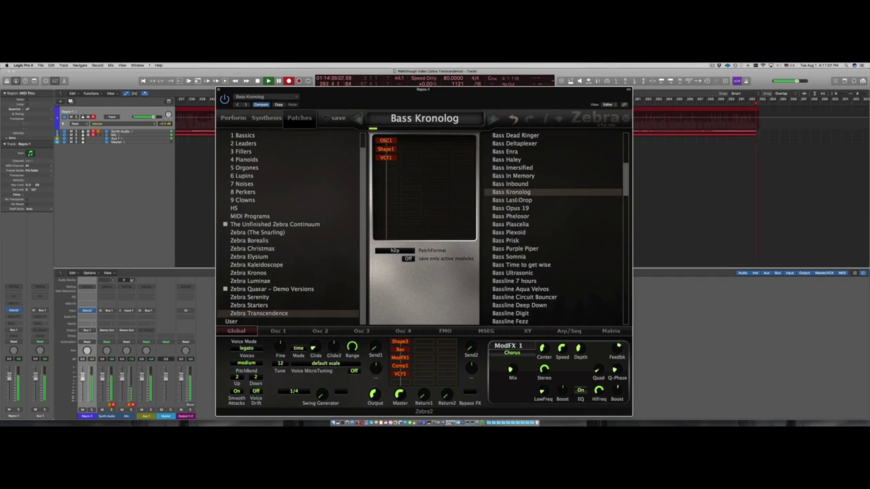
pyautogui.click(517, 201)
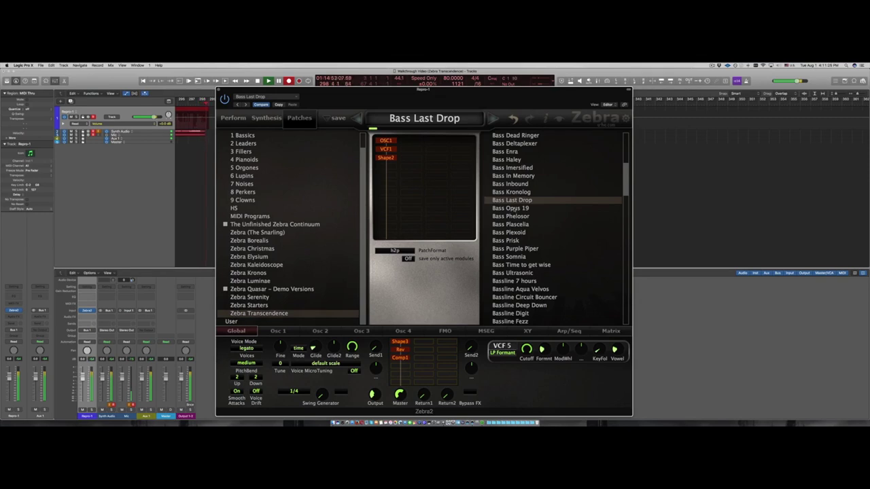
# Step: Audition the bass patches Bass Opus 19, Bass Phelosor, Bass Plascelia, Bass Plexoid and Bass Prisk one after another
pyautogui.click(514, 208)
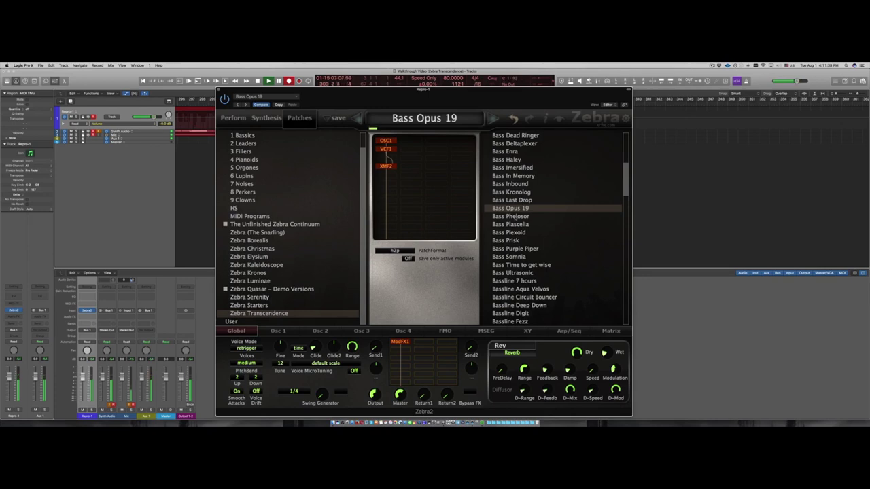
pyautogui.click(517, 216)
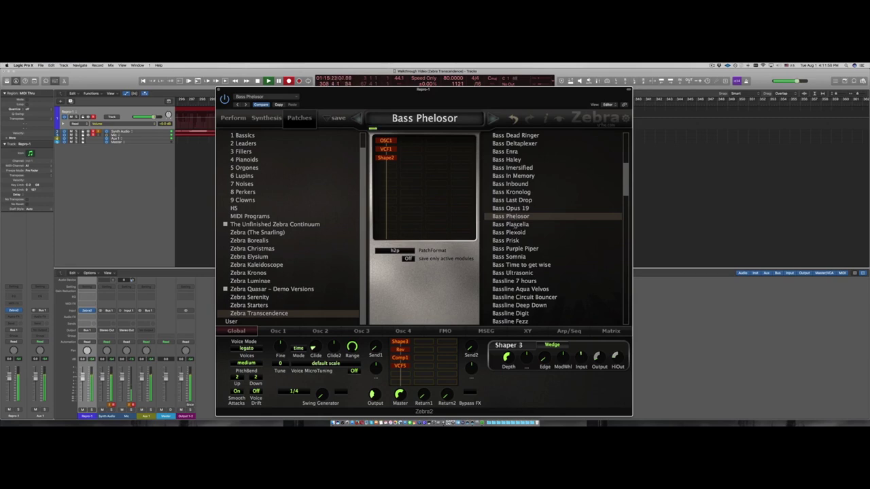
pyautogui.click(517, 225)
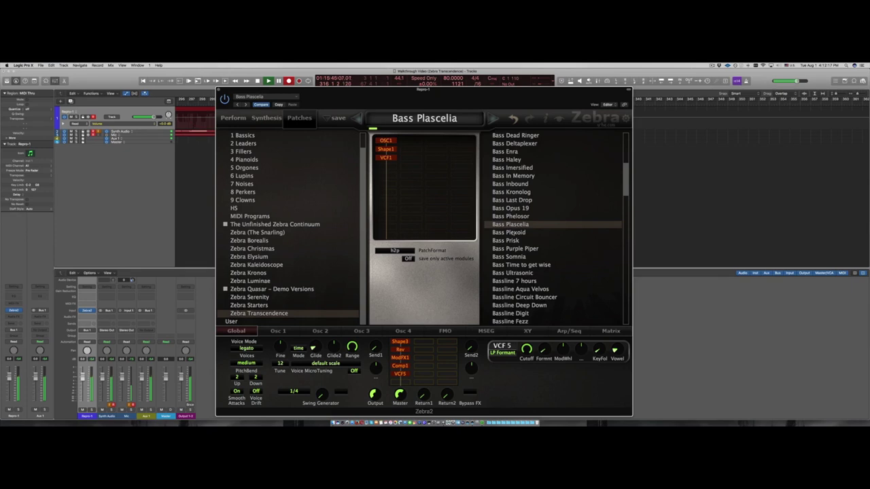
pyautogui.click(510, 232)
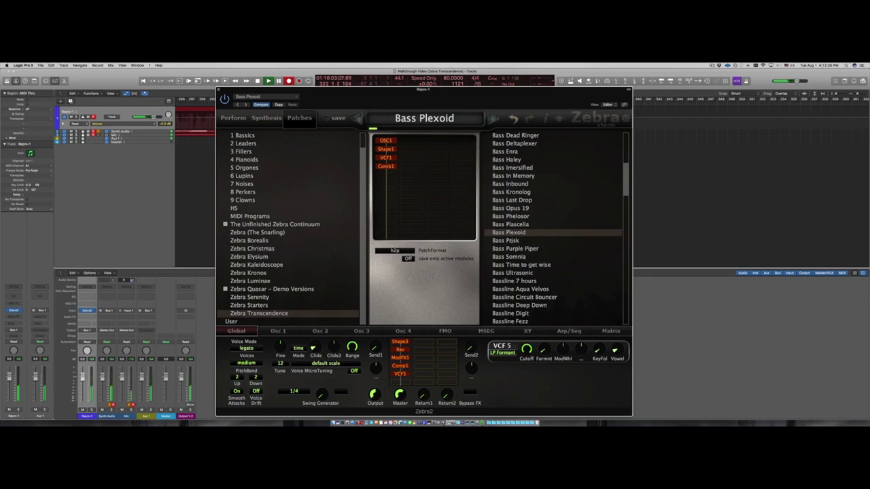
pyautogui.click(511, 241)
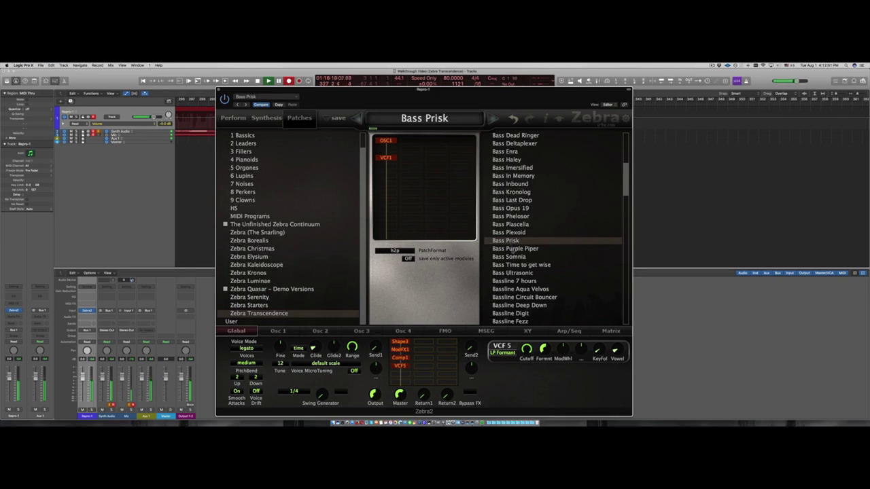
# Step: Audition Bass Purple Piper, Bass Somnia, Bass Time to get wise and Bass Ultrasonic, and show the last patch's arpeggiator/sequencer settings
pyautogui.click(507, 250)
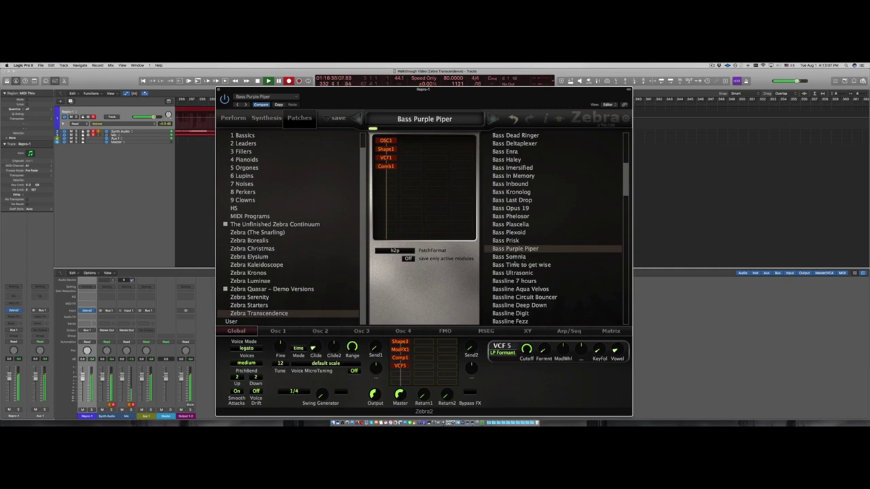
pyautogui.click(515, 258)
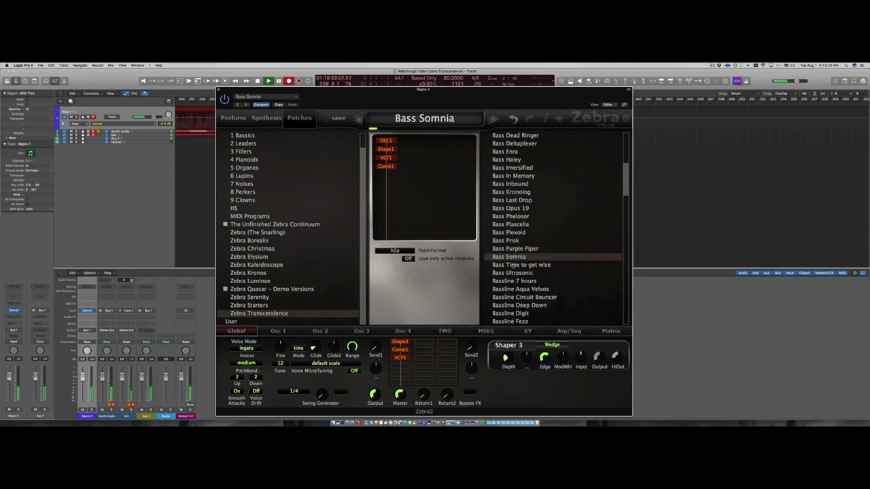
pyautogui.click(516, 265)
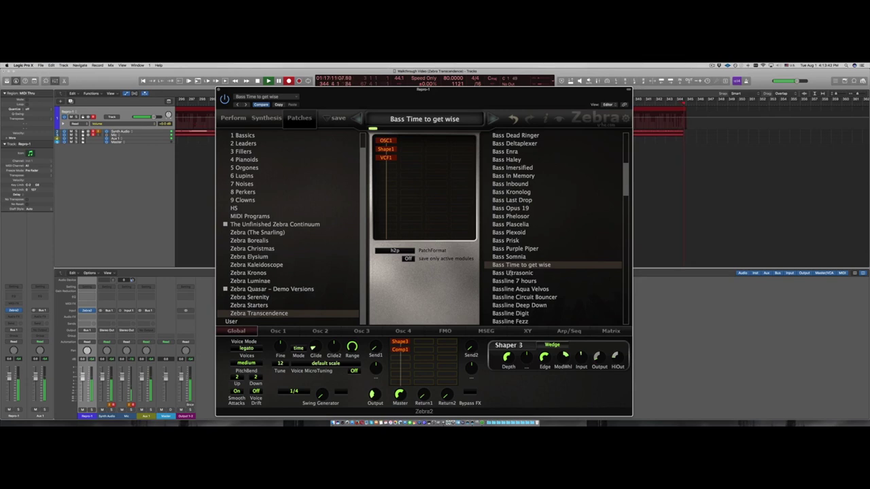
pyautogui.click(511, 272)
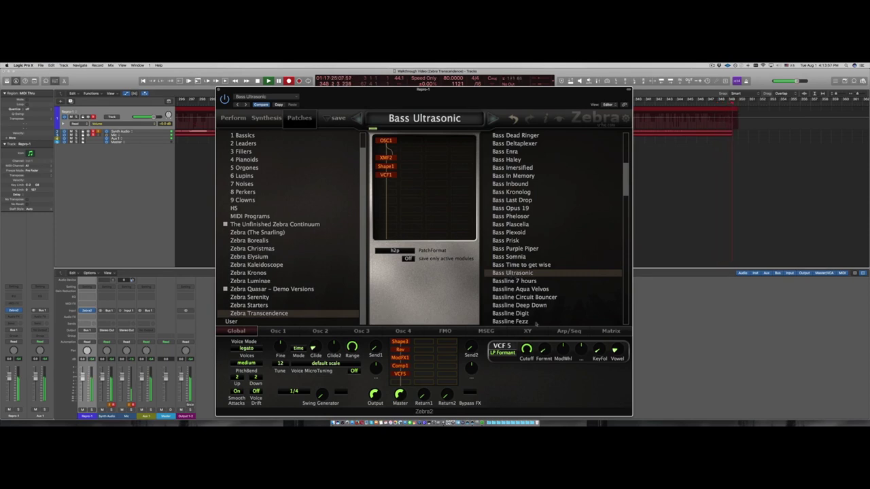
pyautogui.click(565, 332)
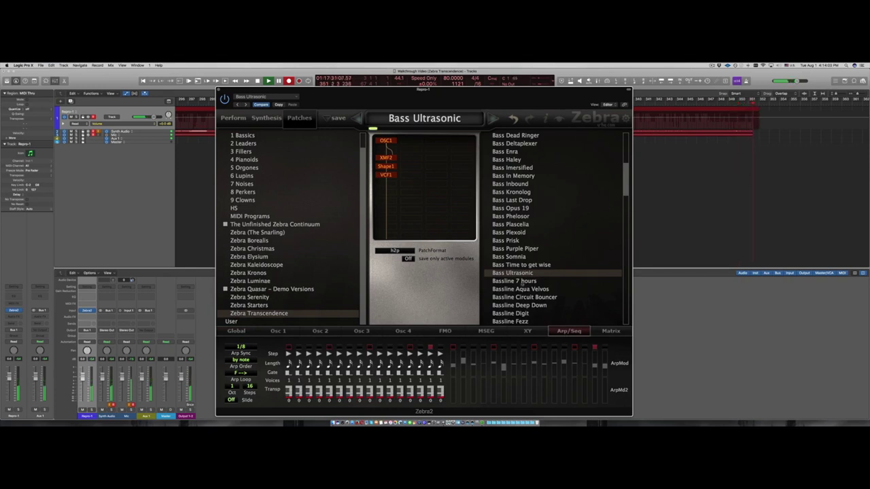
# Step: Audition the patches Bassline 7 hours, Bassline Aqua Velvos, Bassline Circuit Bouncer, Bassline Deep Down and Bassline Digit in list order
pyautogui.click(502, 281)
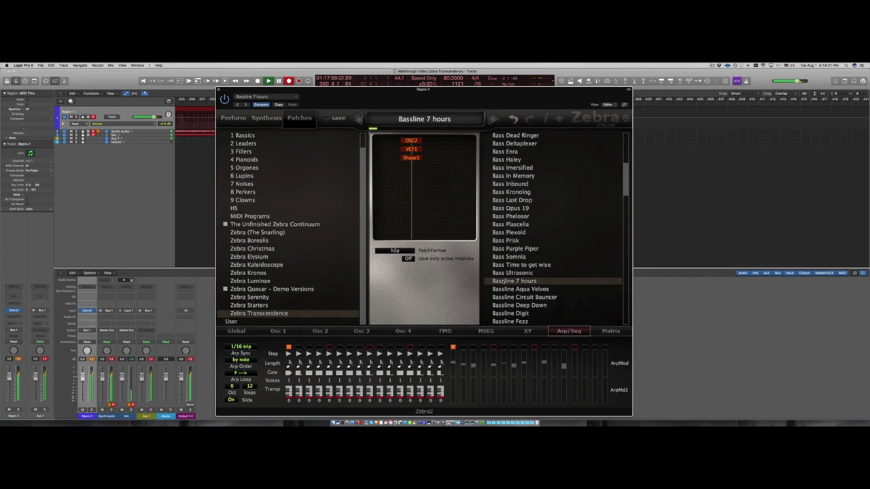
pyautogui.scroll(-5, 508, 167)
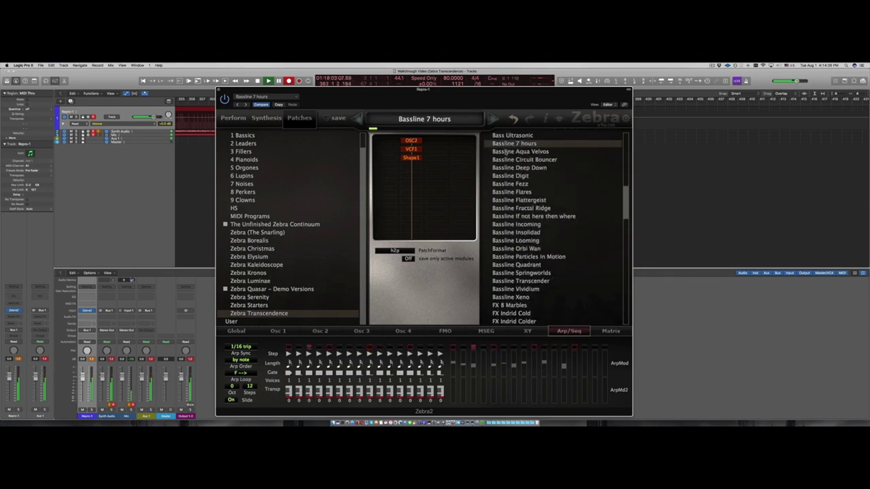
pyautogui.click(505, 152)
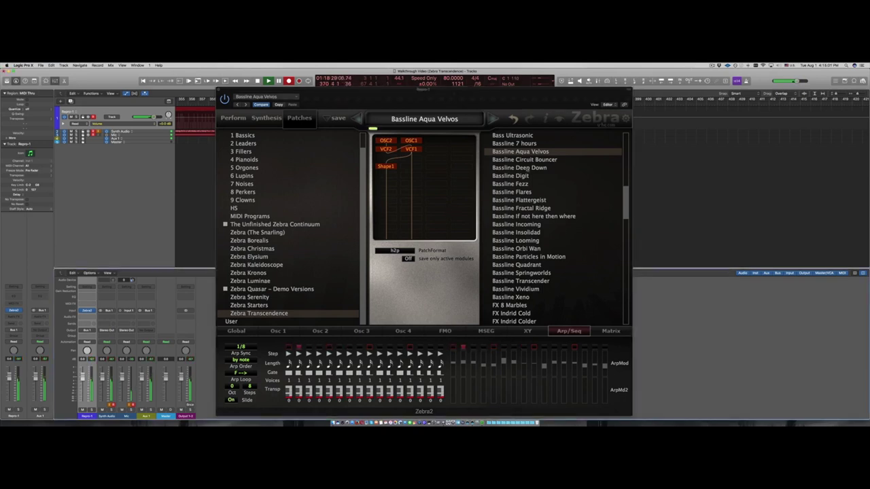
pyautogui.click(528, 160)
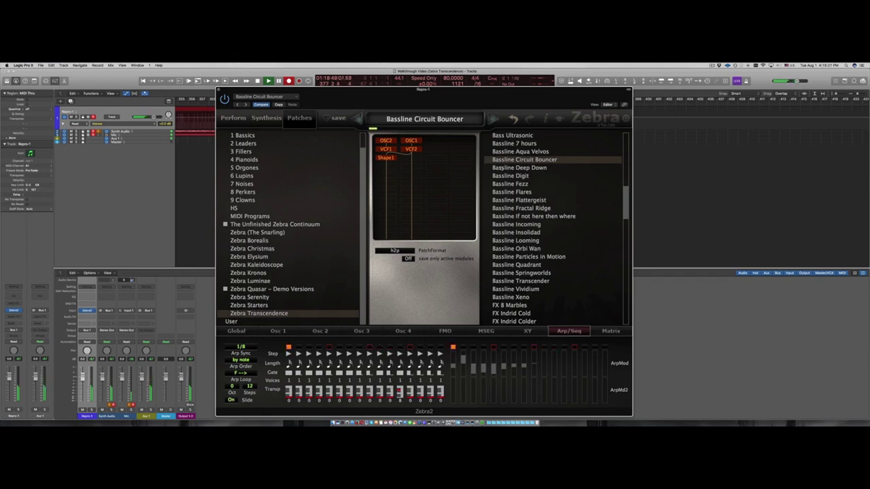
pyautogui.click(498, 168)
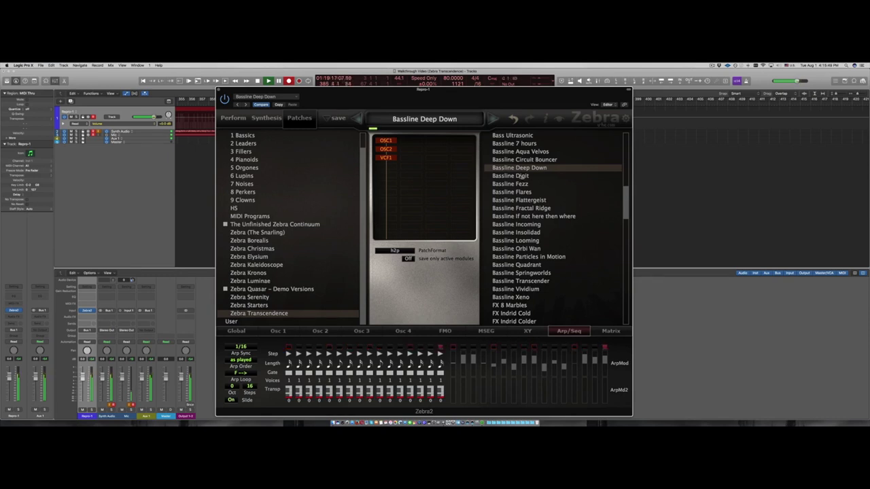
pyautogui.click(517, 176)
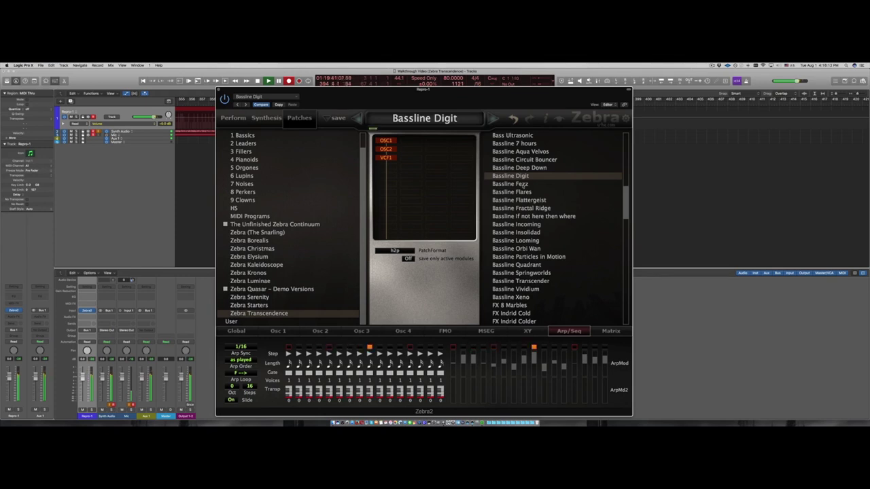
# Step: Audition the patches Bassline Fezz, Bassline Flares, Bassline Flattergeist, Bassline Fractal Ridge and Bassline If not here then where
pyautogui.click(524, 184)
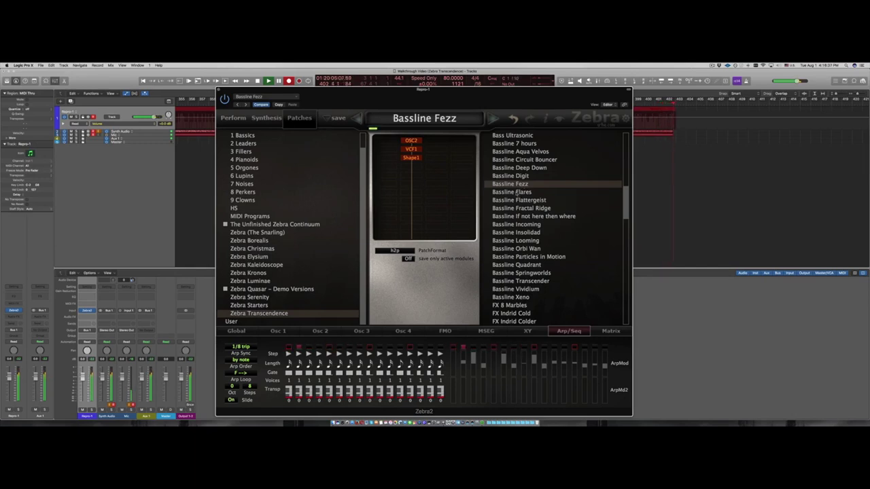
pyautogui.click(518, 193)
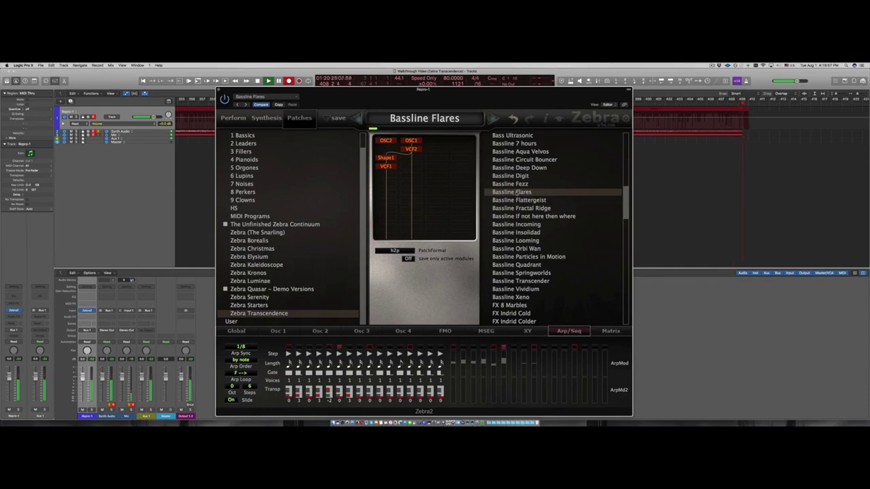
pyautogui.click(516, 200)
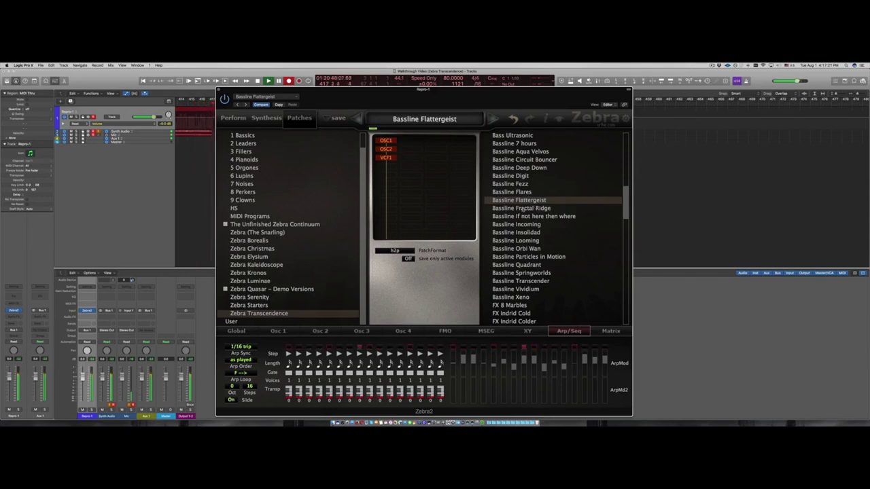
pyautogui.click(524, 209)
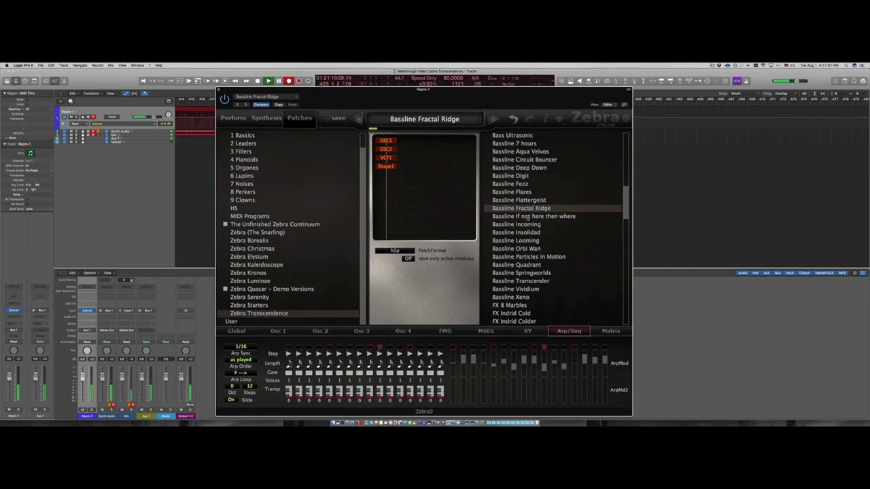
pyautogui.click(528, 216)
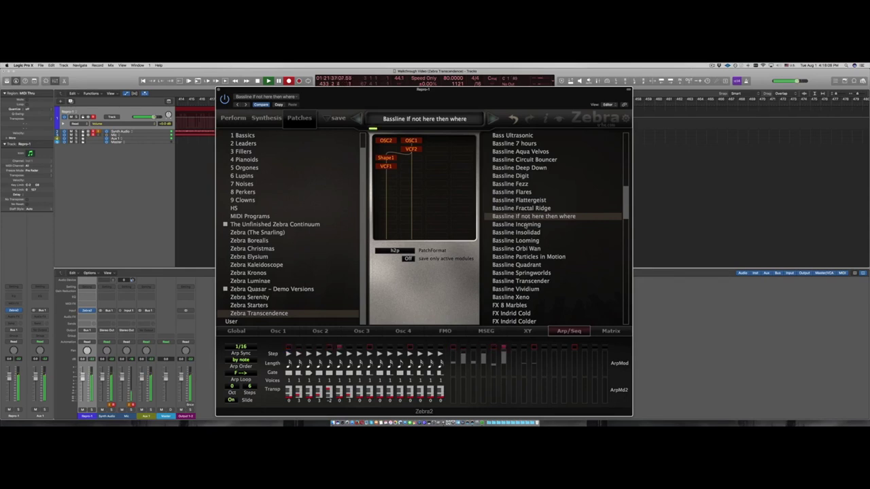
# Step: Audition the patches Bassline Incoming, Bassline Insolidad, Bassline Looming, Bassline Orbi Wan and Bassline Particles in Motion
pyautogui.click(518, 225)
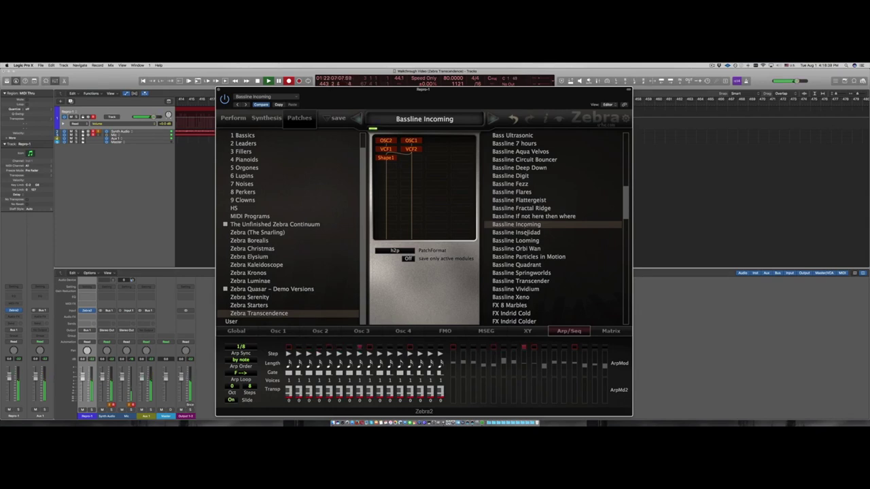
pyautogui.click(529, 233)
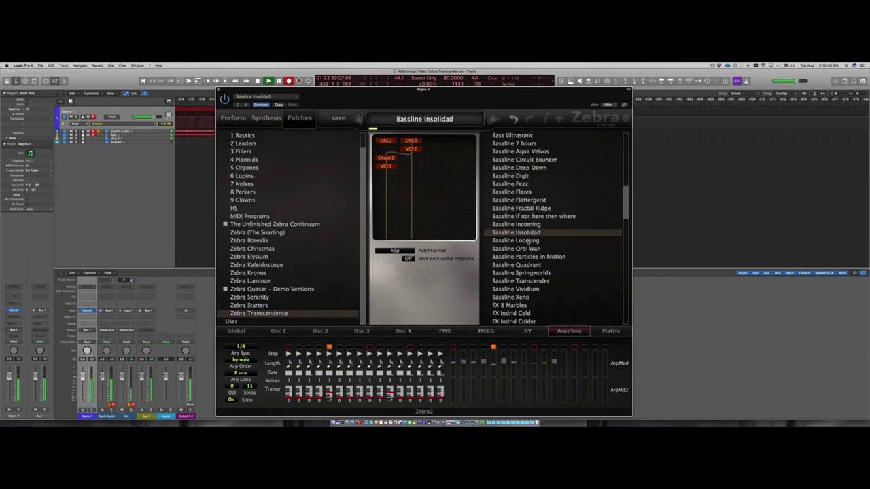
pyautogui.click(529, 242)
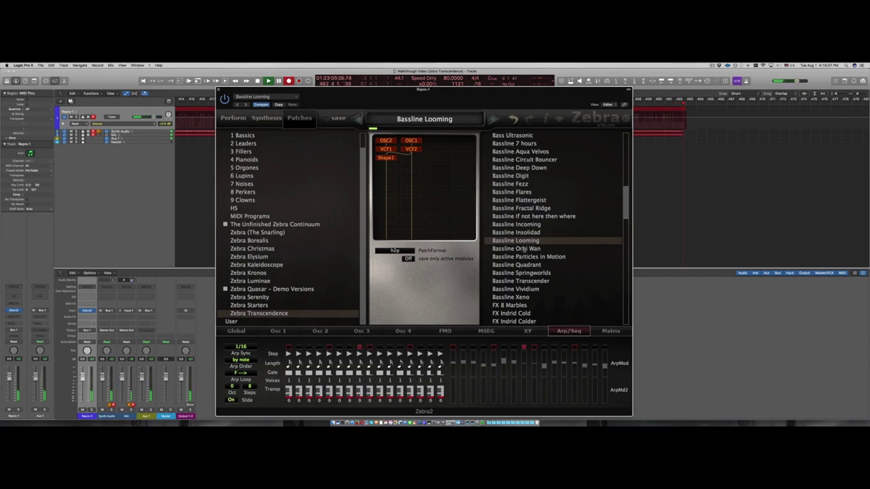
pyautogui.click(523, 250)
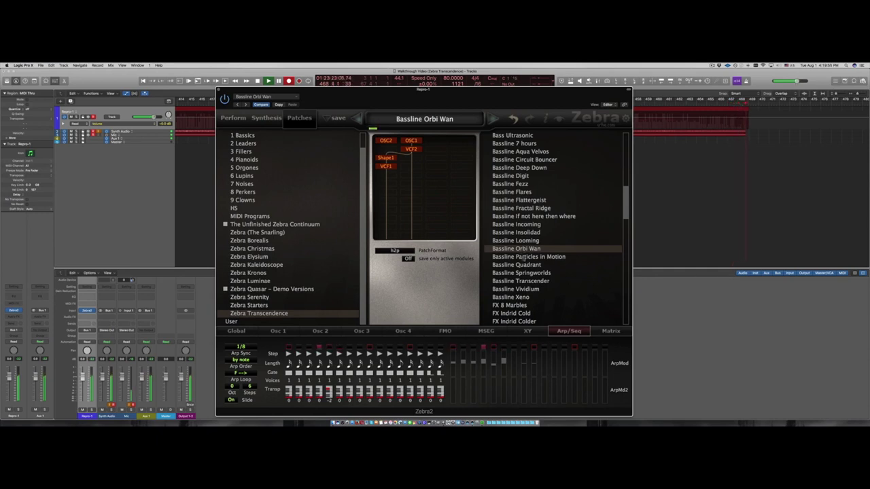
pyautogui.click(524, 257)
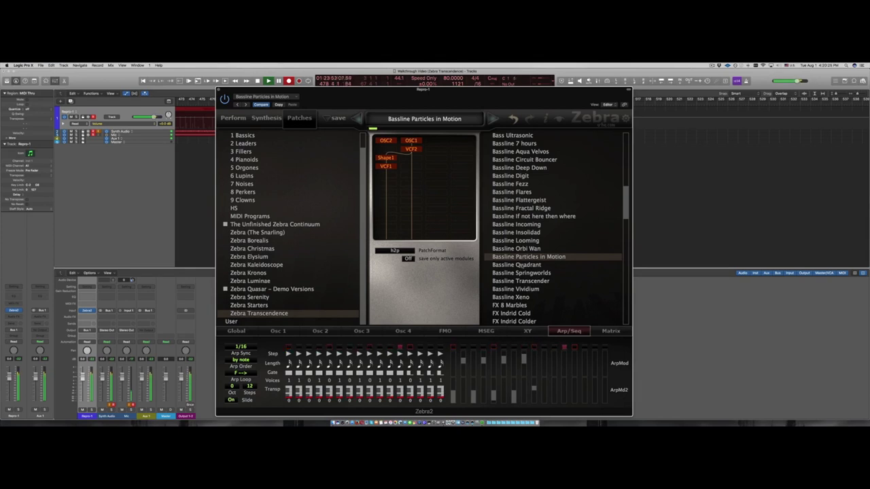
# Step: Audition the remaining bassline patches: Bassline Quadrant, Bassline Springworlds, Bassline Transcender, Bassline Vividium and Bassline Xeno
pyautogui.click(522, 265)
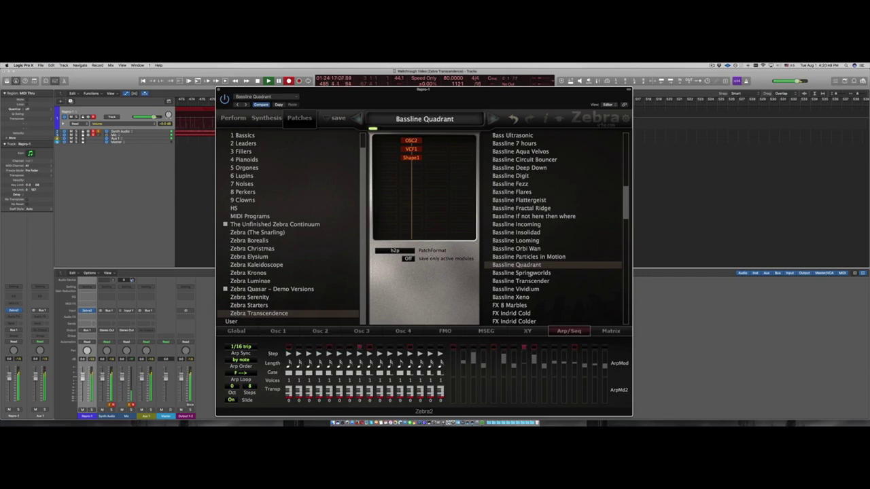
pyautogui.click(530, 273)
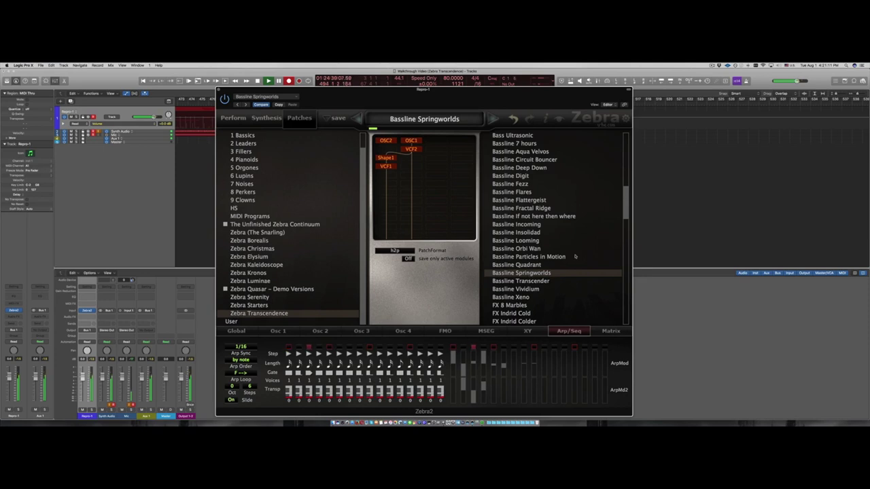
pyautogui.scroll(-3, 579, 253)
pyautogui.scroll(-2, 579, 252)
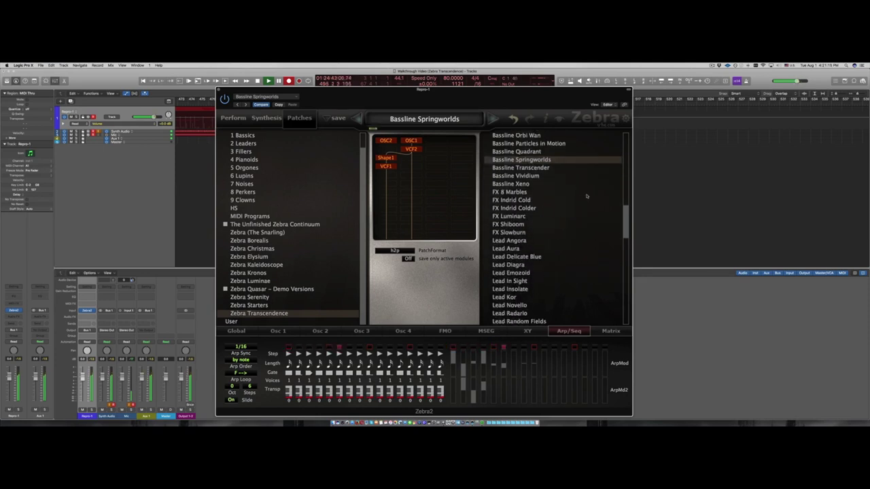
pyautogui.scroll(-1, 587, 196)
pyautogui.click(528, 144)
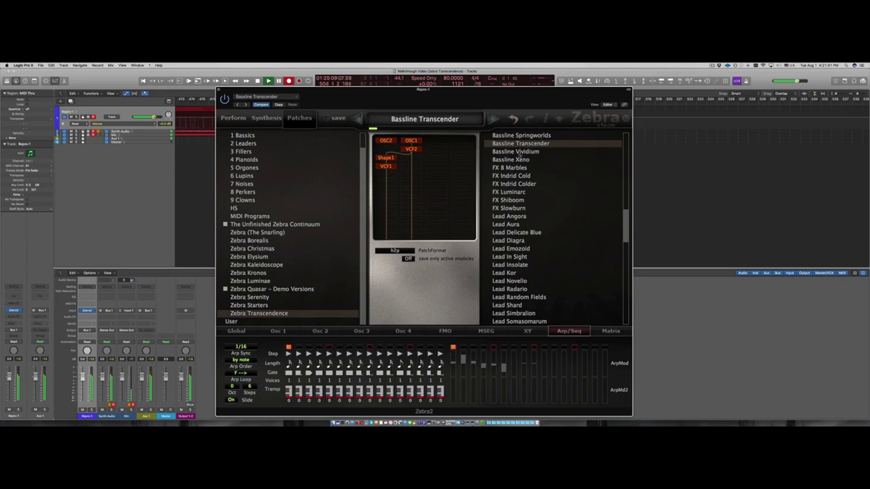
pyautogui.click(515, 152)
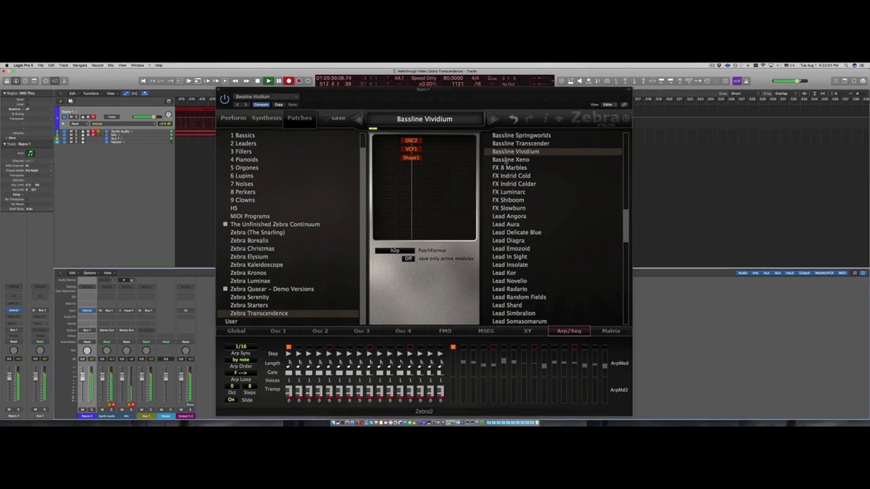
pyautogui.click(507, 160)
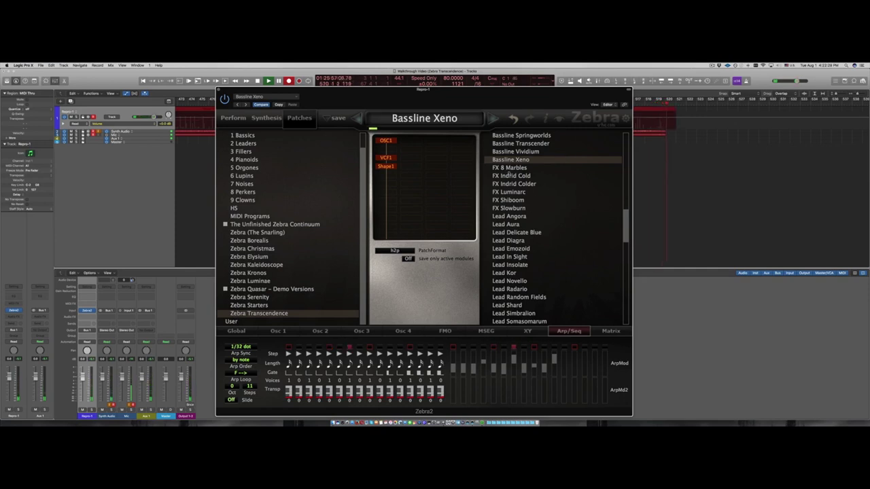
# Step: Audition the effect patches FX 8 Marbles, FX Indrid Cold and FX Indrid Colder one after another
pyautogui.click(508, 169)
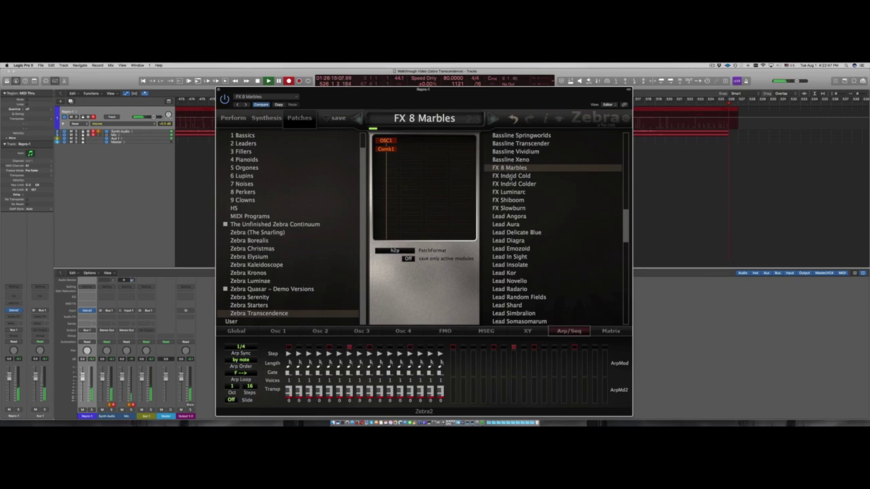
pyautogui.click(511, 176)
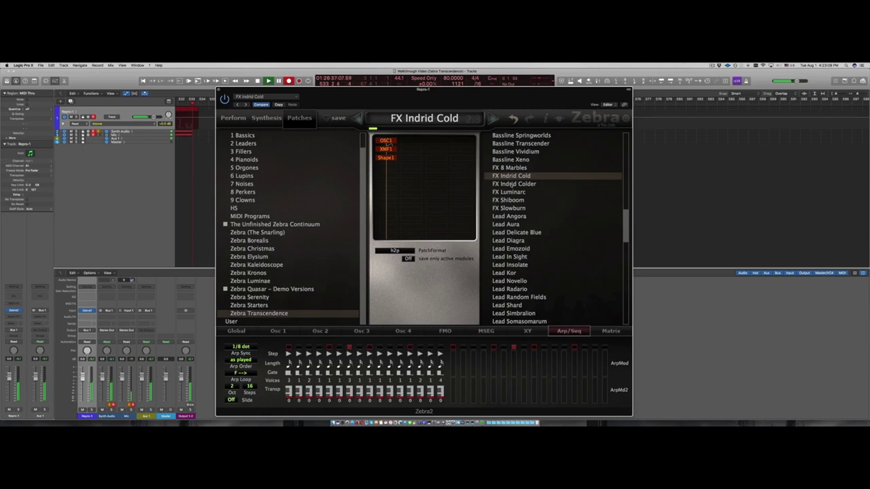
pyautogui.click(511, 185)
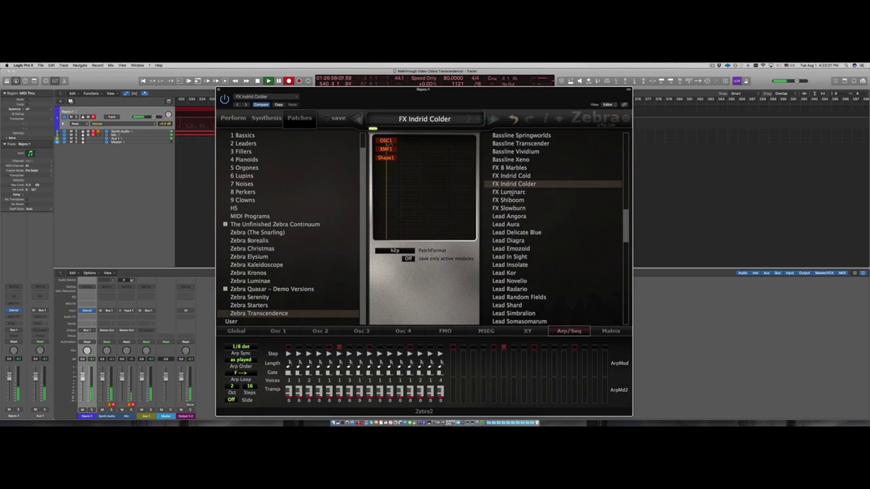
# Step: Audition the remaining effect patches FX Luminarc, FX Shiboom and FX Slowburn one after another
pyautogui.click(509, 193)
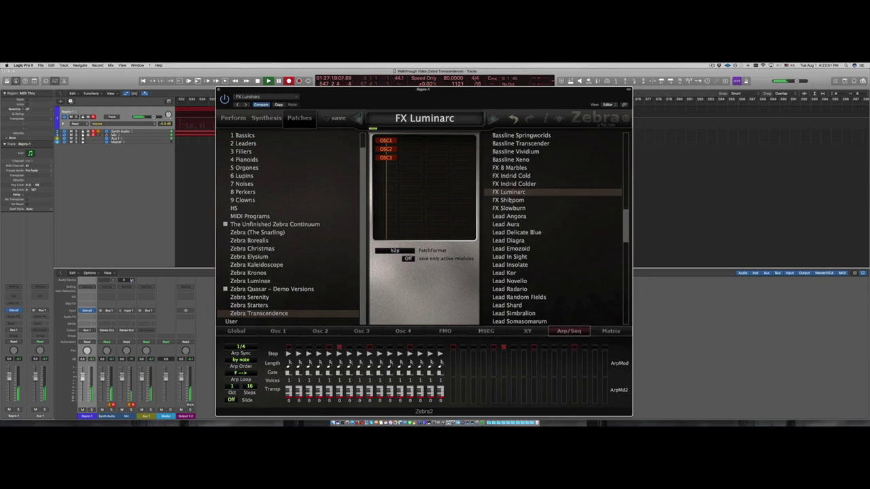
pyautogui.scroll(1, 554, 228)
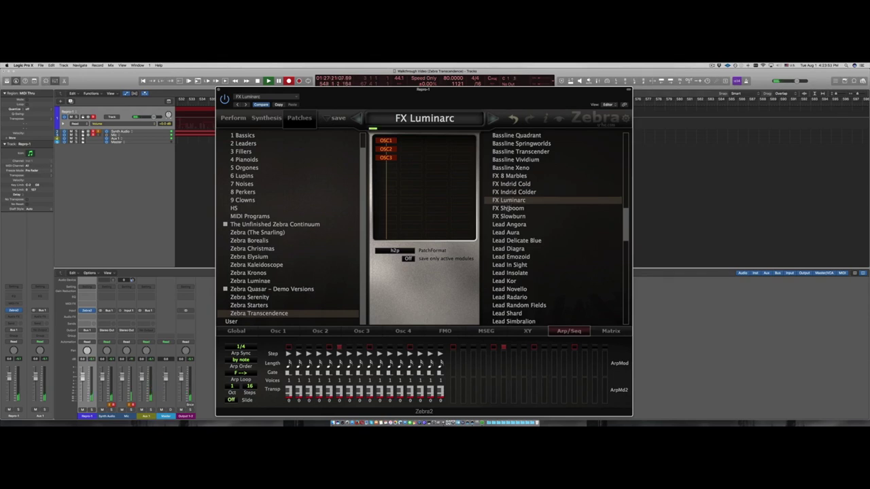
pyautogui.click(509, 209)
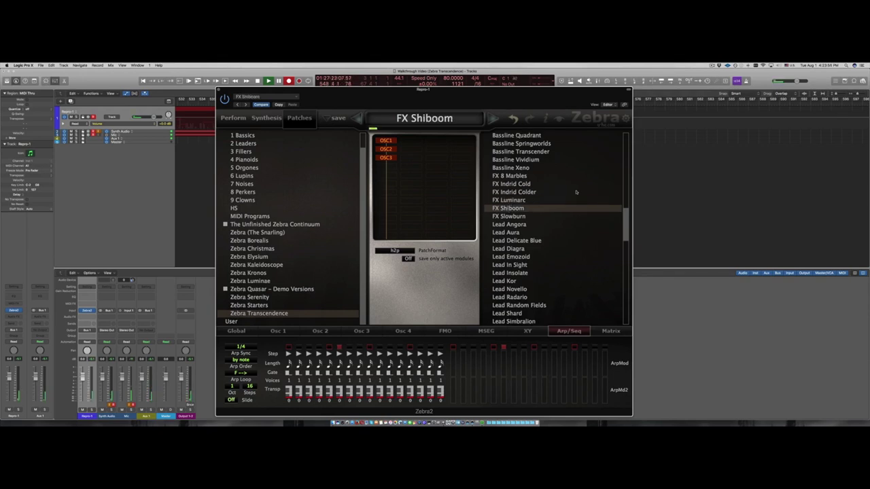
pyautogui.scroll(-6, 575, 192)
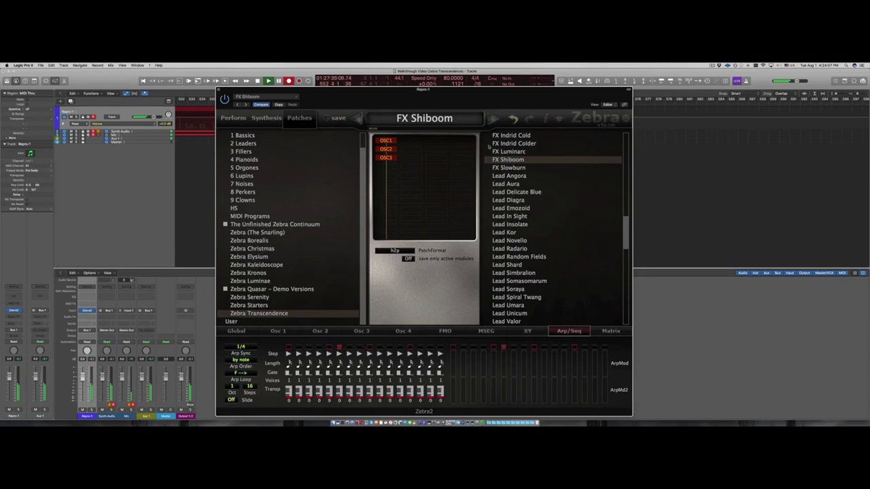
pyautogui.click(518, 168)
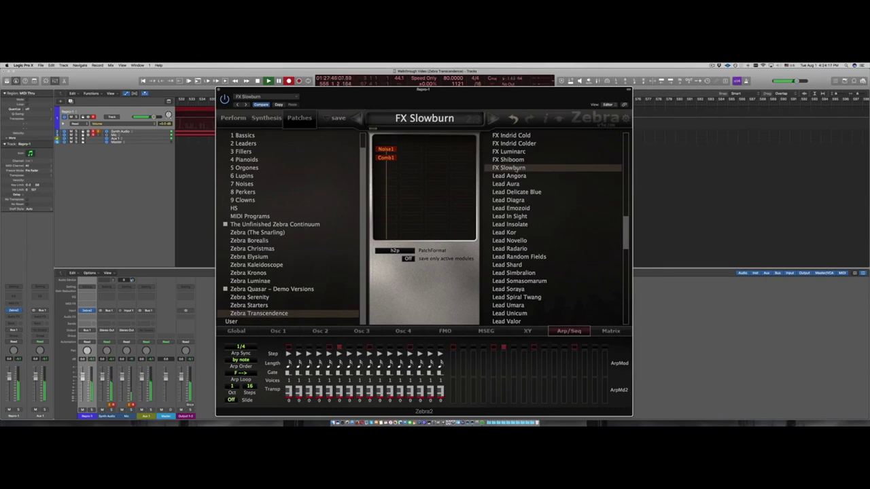
# Step: Audition the first lead patches: Lead Angora, Lead Aura, Lead Delicate Blue and Lead Diagra
pyautogui.scroll(3, 519, 170)
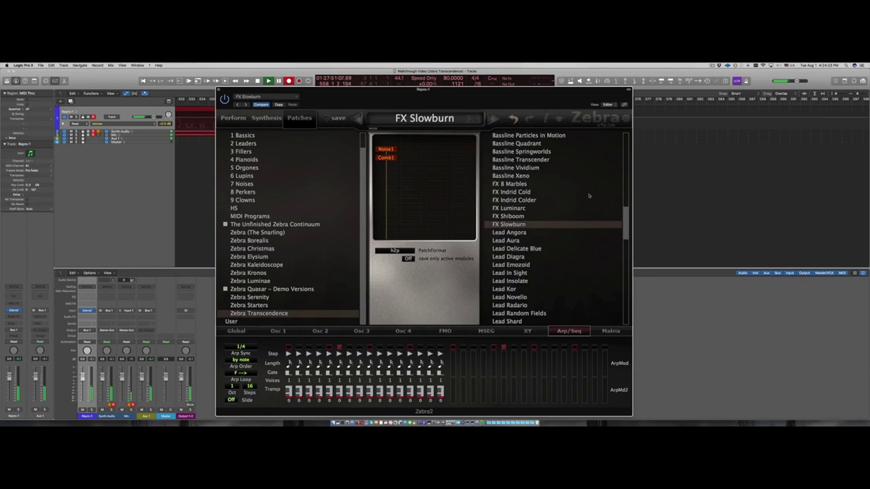
pyautogui.click(517, 235)
pyautogui.scroll(-5, 585, 225)
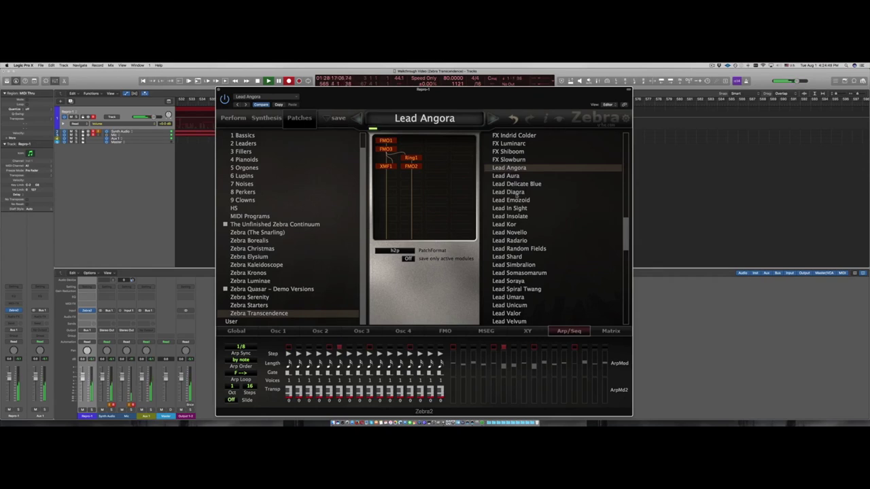
pyautogui.click(510, 176)
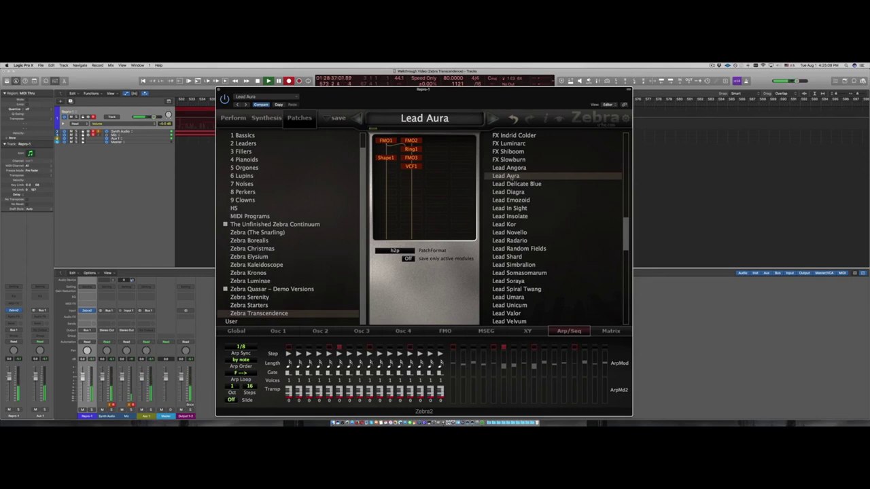
pyautogui.click(511, 184)
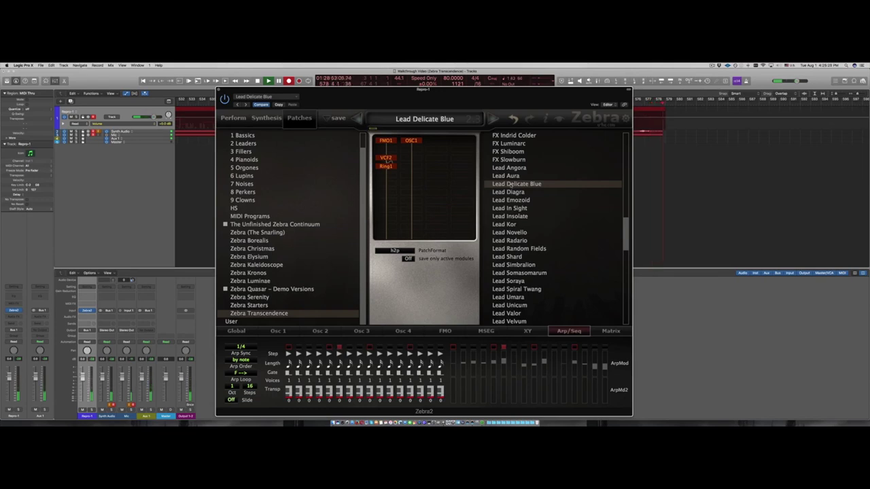
pyautogui.click(510, 192)
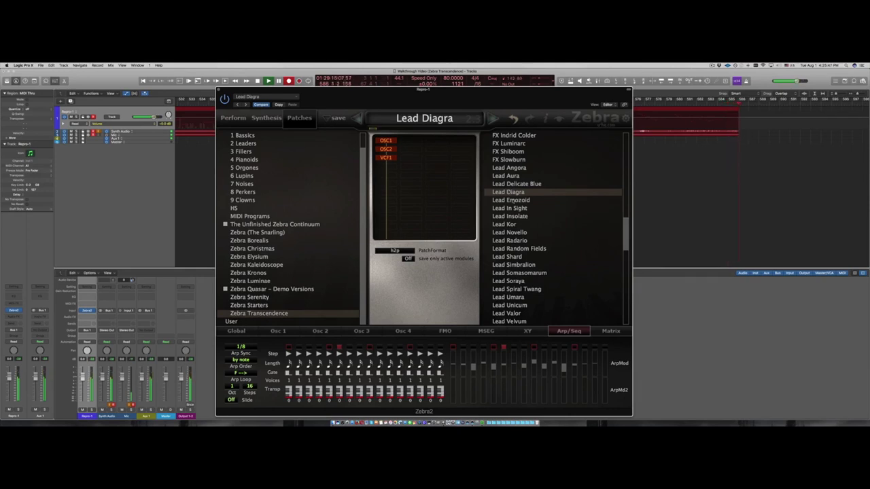
# Step: Audition the patches Lead Emozoid, Lead In Sight, Lead Insolate, Lead Kor and Lead Novello
pyautogui.click(512, 201)
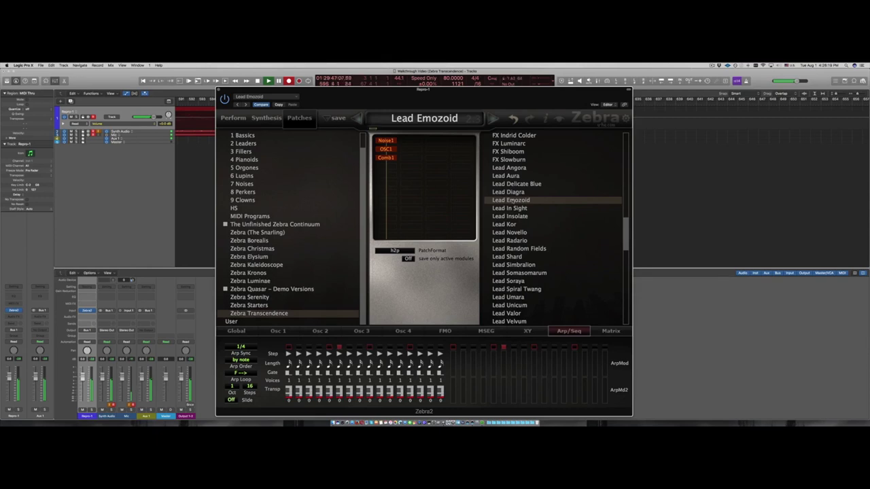
pyautogui.click(512, 209)
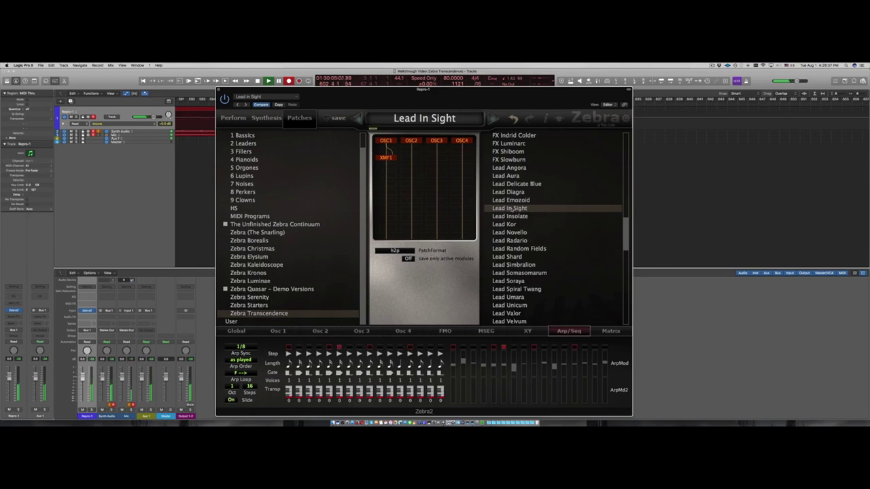
pyautogui.click(514, 217)
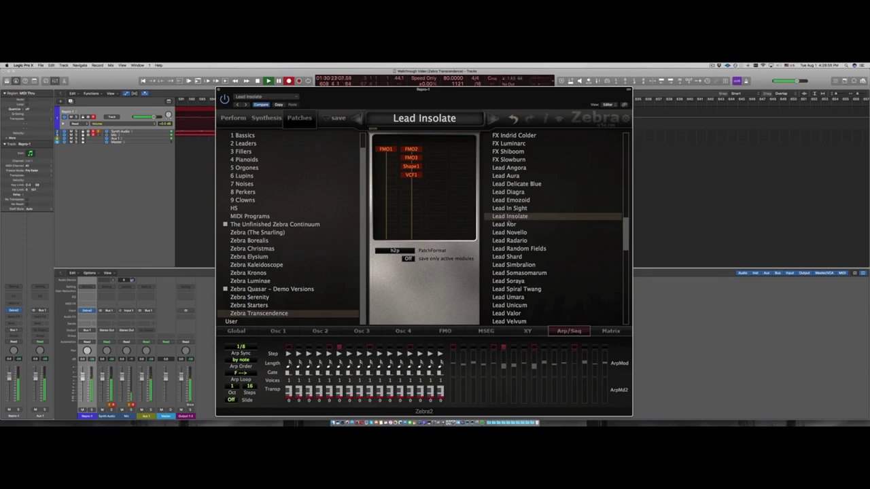
pyautogui.click(512, 224)
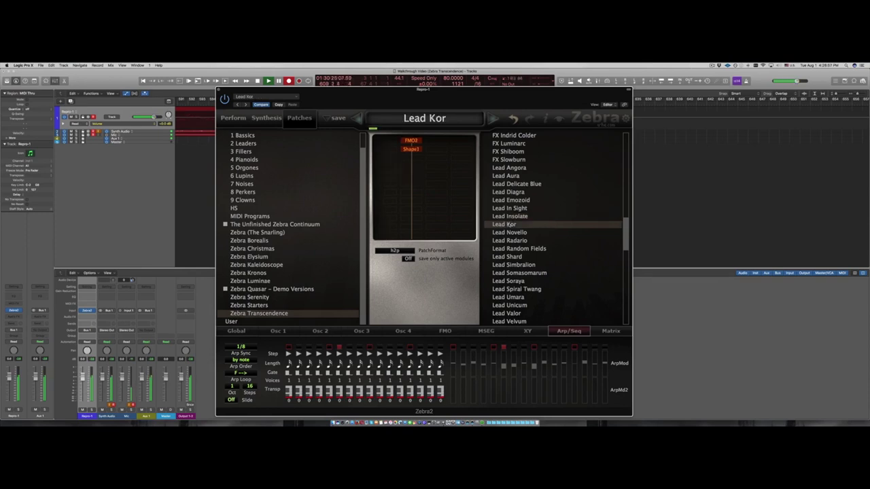
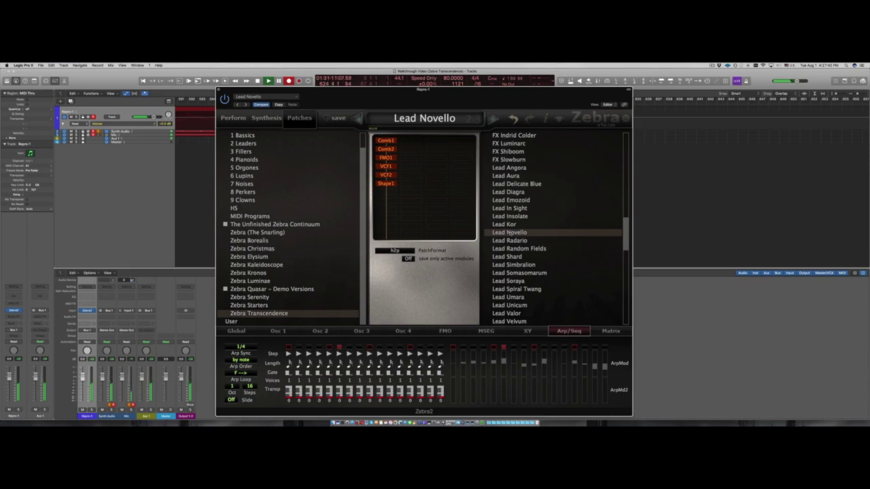
# Step: Audition the patches Lead Radario, Lead Random Fields, Lead Shard, Lead Simbralion and Lead Somasomarum
pyautogui.click(509, 241)
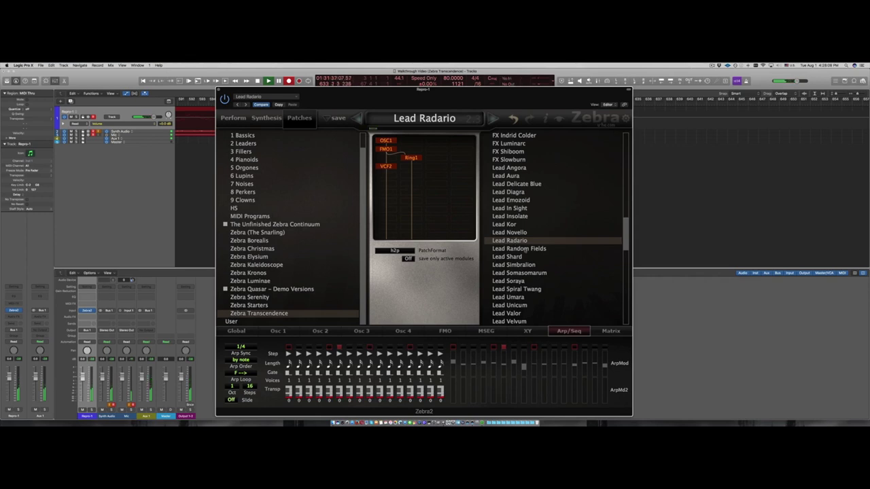
pyautogui.click(525, 249)
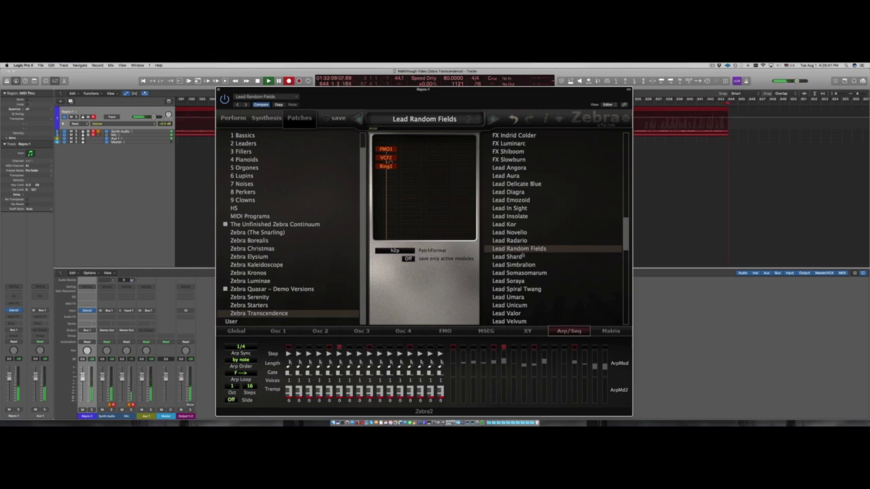
pyautogui.click(515, 257)
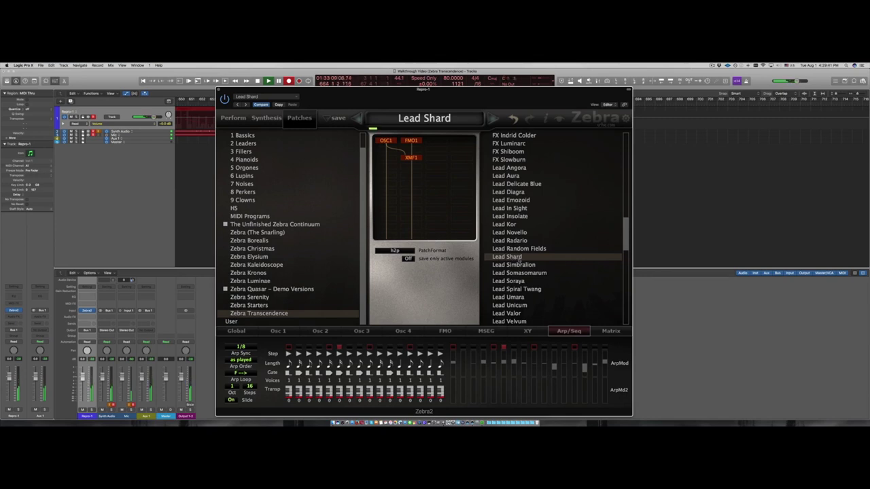
pyautogui.click(515, 265)
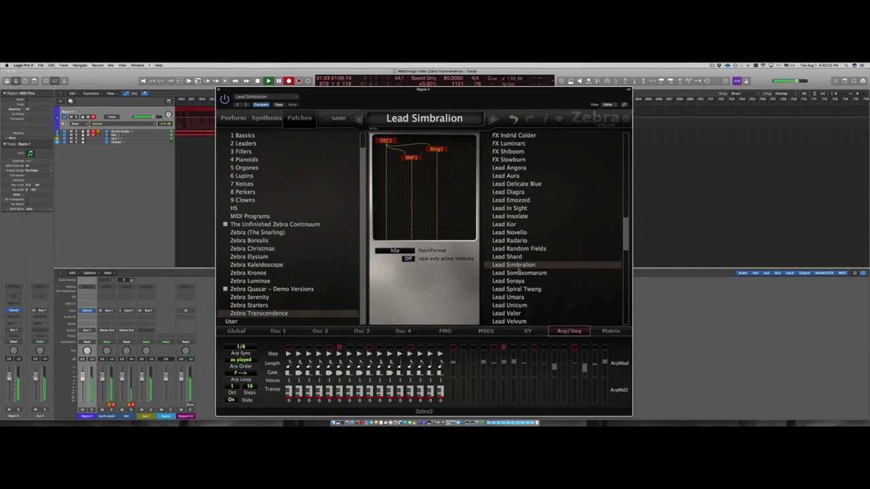
pyautogui.click(520, 273)
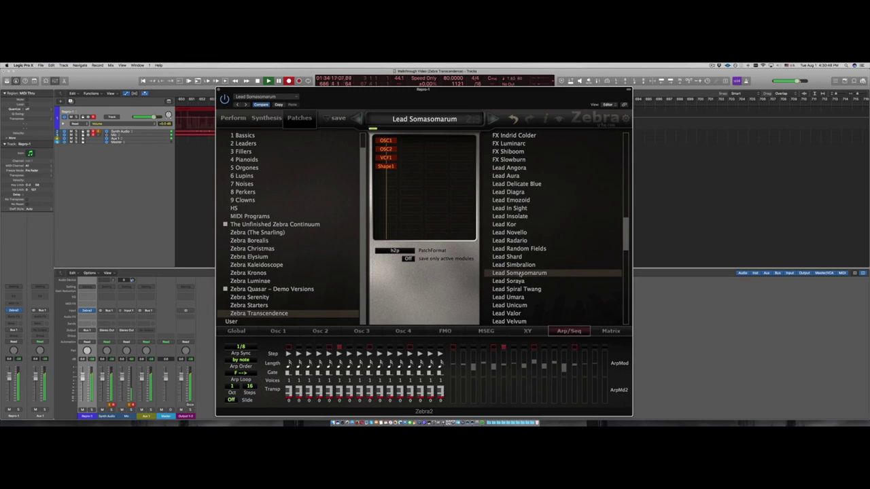
# Step: Audition the remaining lead patches: Lead Soraya, Lead Spiral Twang, Lead Umara, Lead Unicum, Lead Valor and Lead Velvum
pyautogui.scroll(-5, 560, 261)
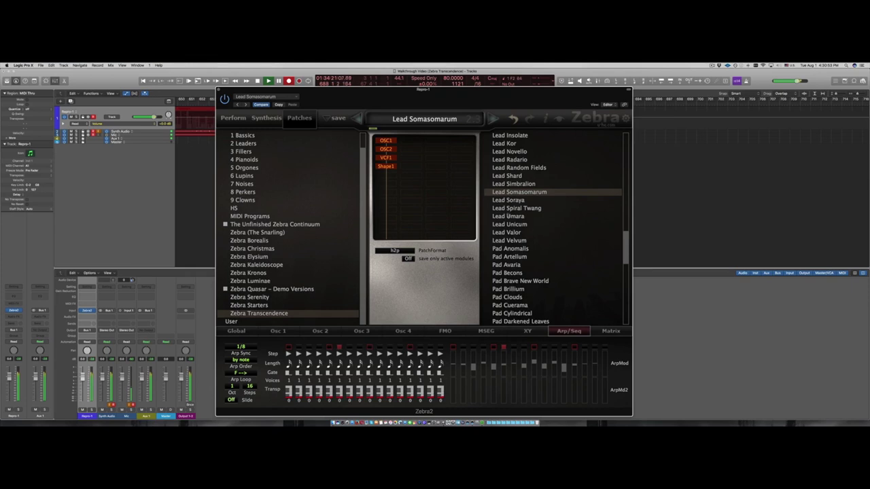
pyautogui.click(510, 202)
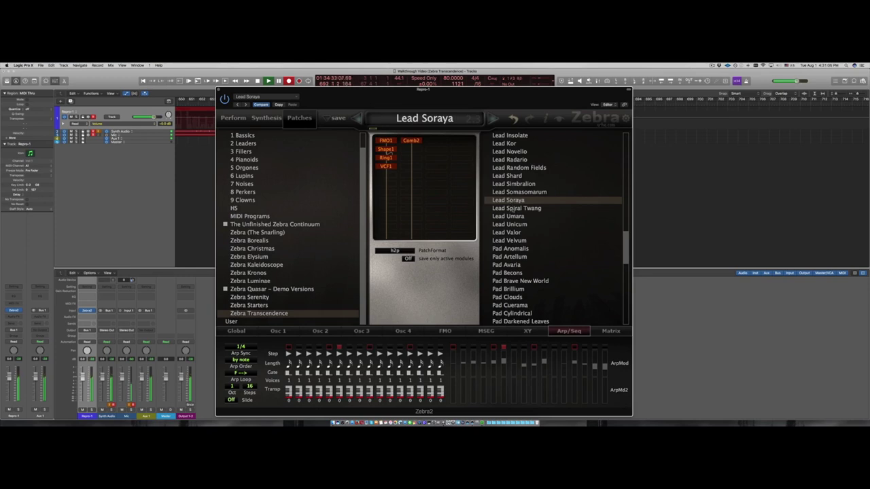
pyautogui.click(514, 209)
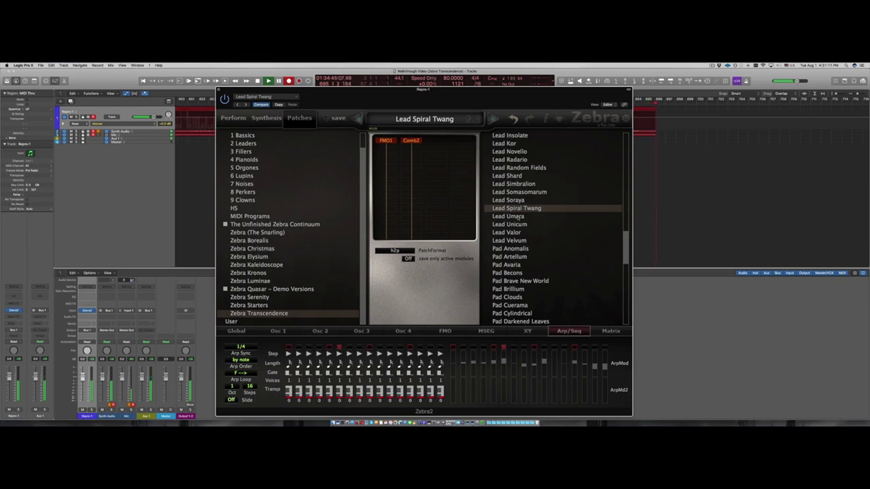
pyautogui.click(517, 216)
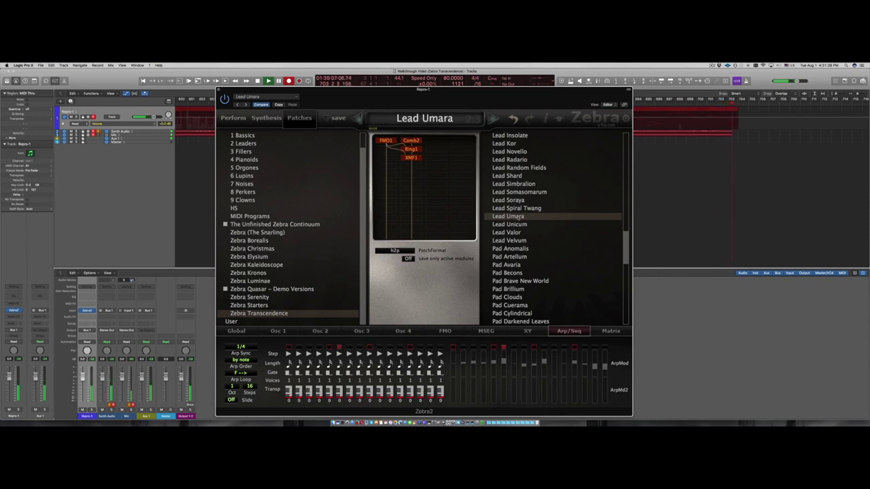
pyautogui.click(523, 224)
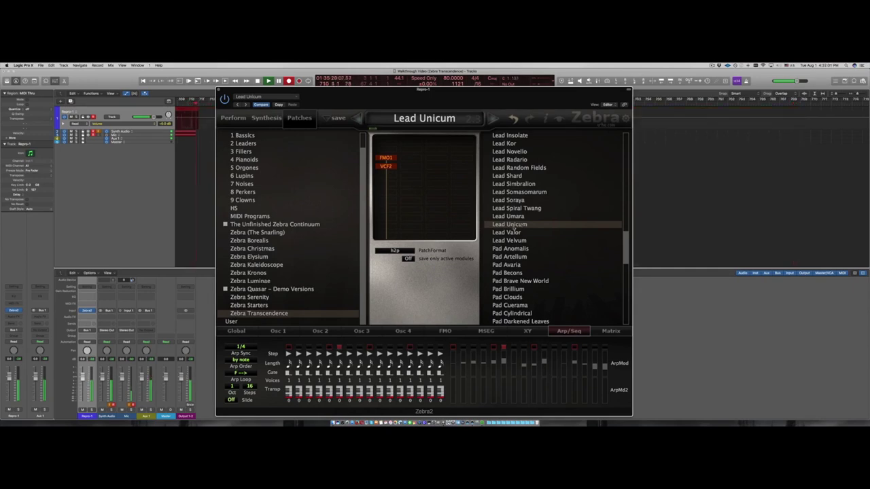
pyautogui.click(511, 232)
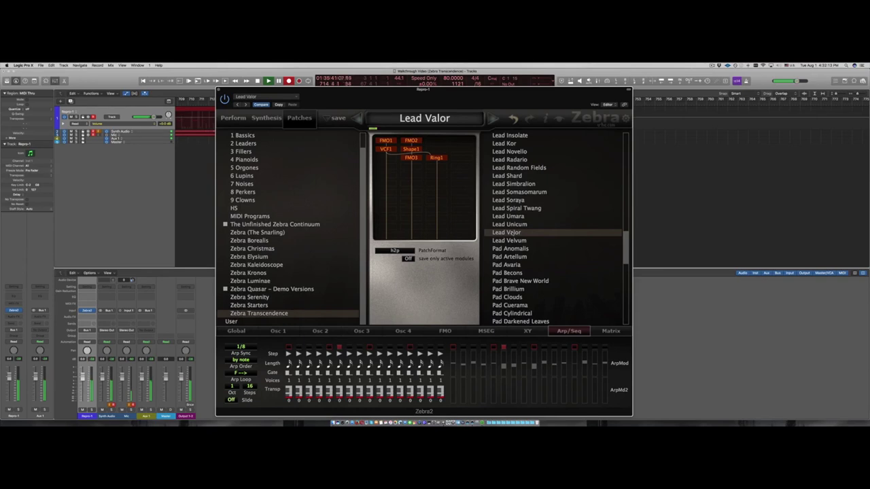
pyautogui.click(513, 242)
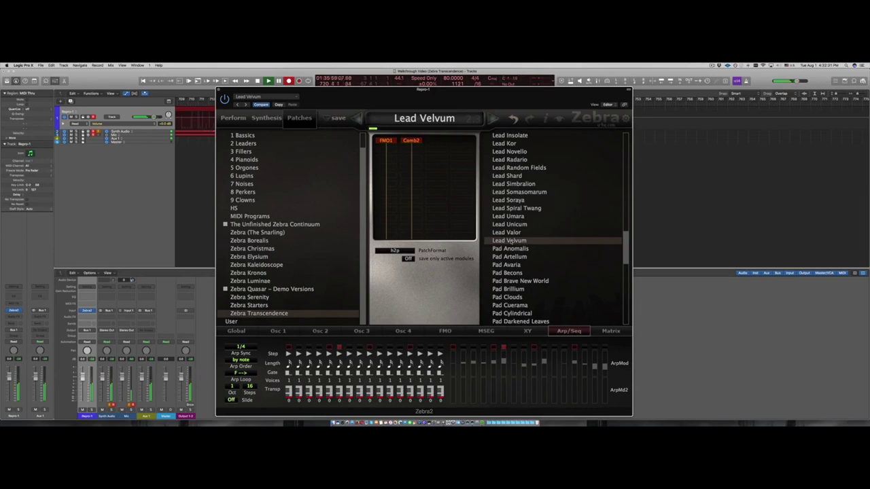
# Step: Audition the first pad patches: Pad Anomalis, Pad Artellum, Pad Avaria, Pad Becons, Pad Brave New World and Pad Brillium
pyautogui.click(510, 249)
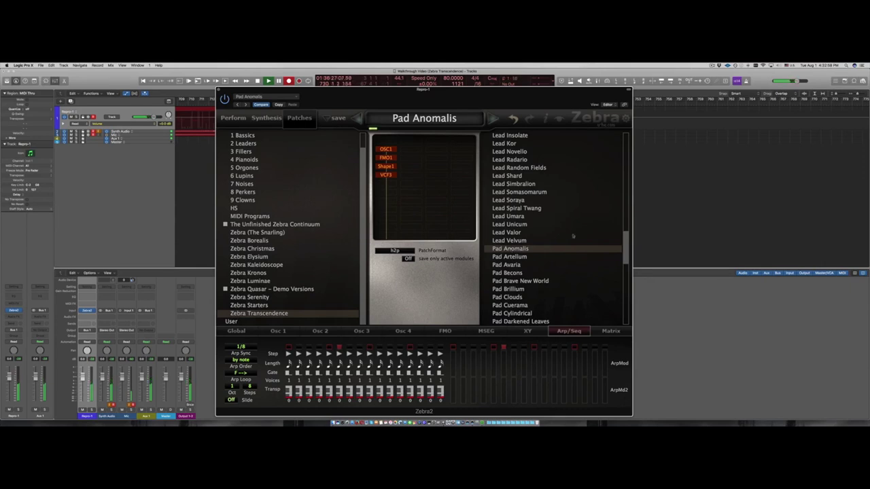
pyautogui.scroll(-5, 578, 230)
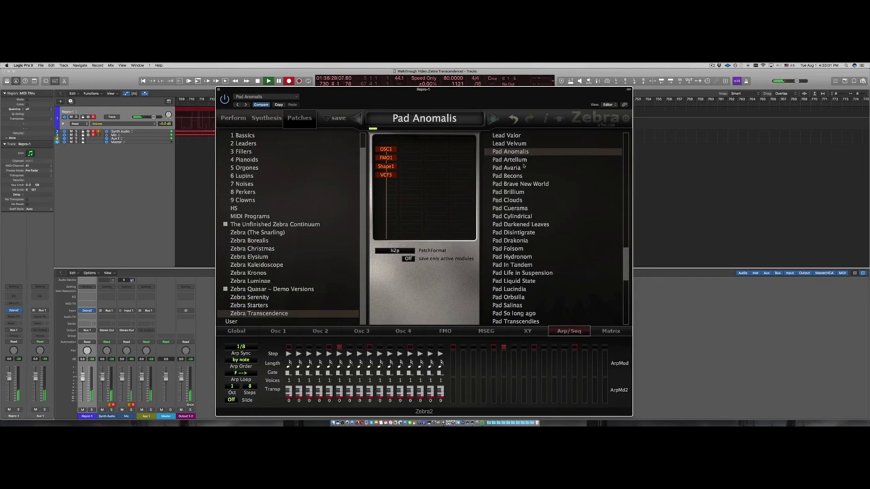
pyautogui.click(520, 160)
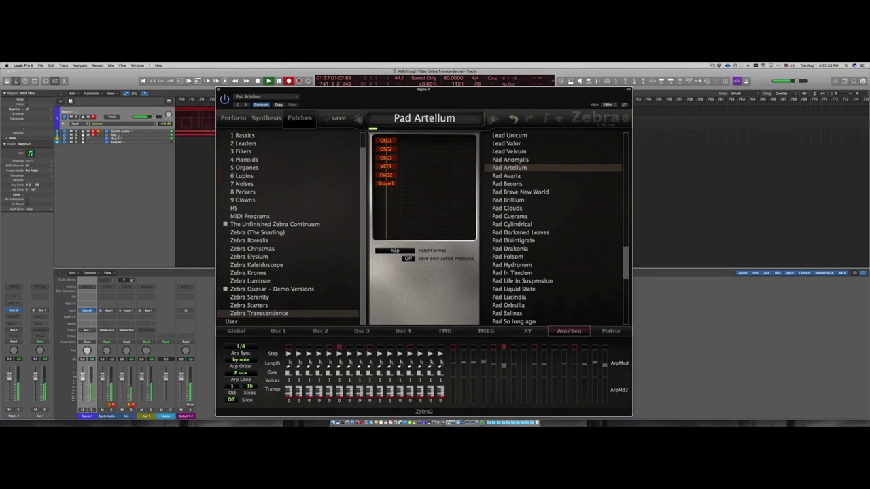
pyautogui.click(515, 176)
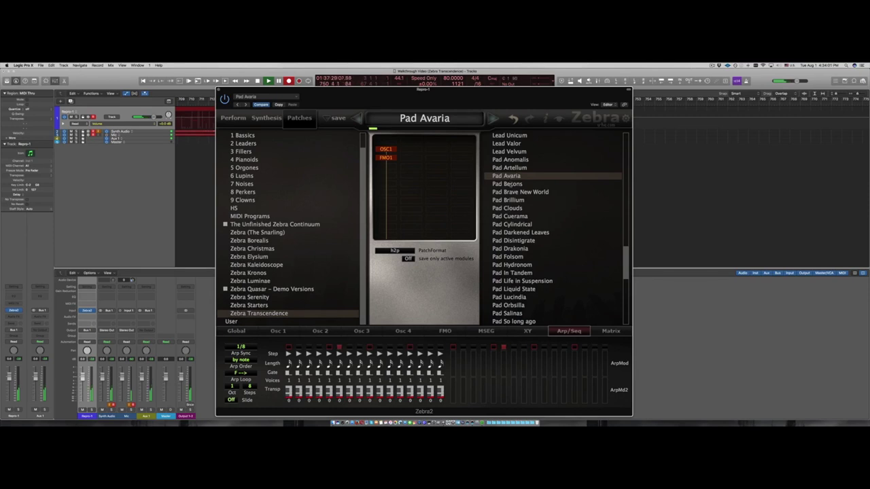
pyautogui.click(510, 185)
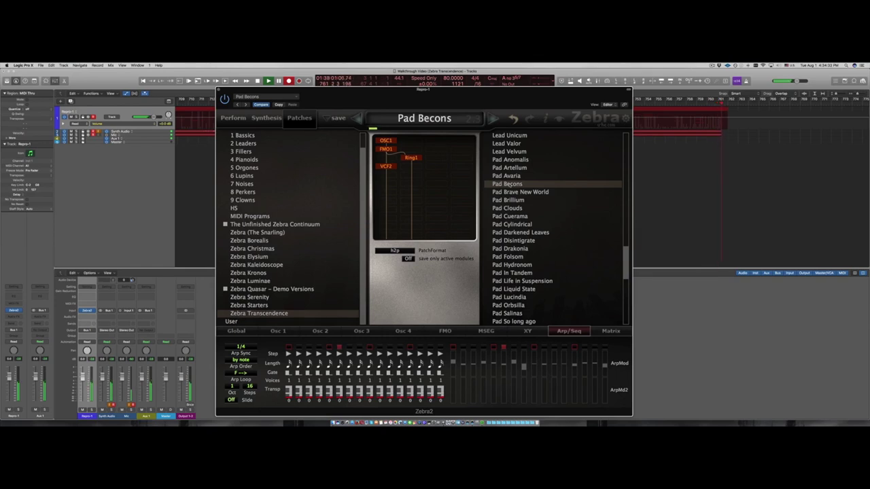
pyautogui.click(510, 193)
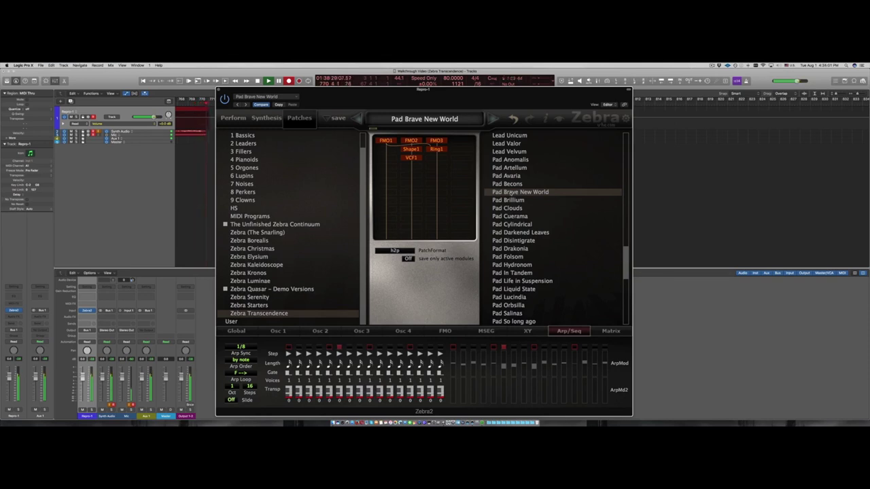
pyautogui.click(509, 200)
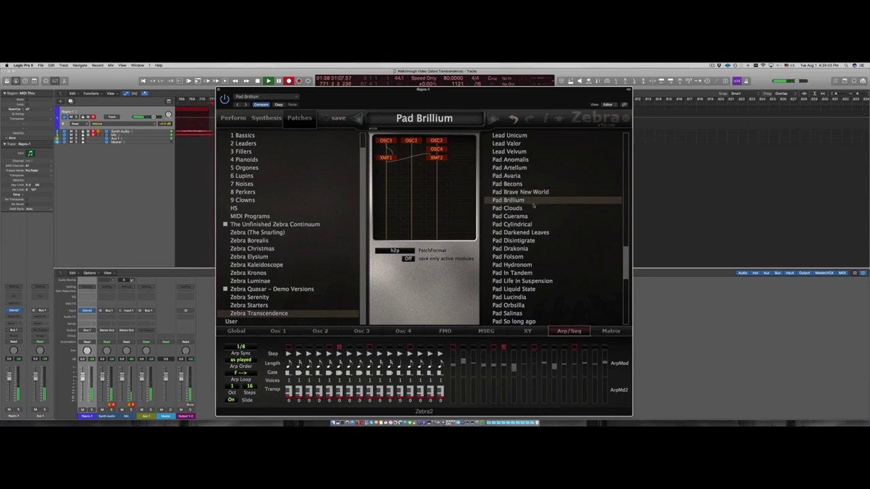
pyautogui.scroll(-3, 534, 206)
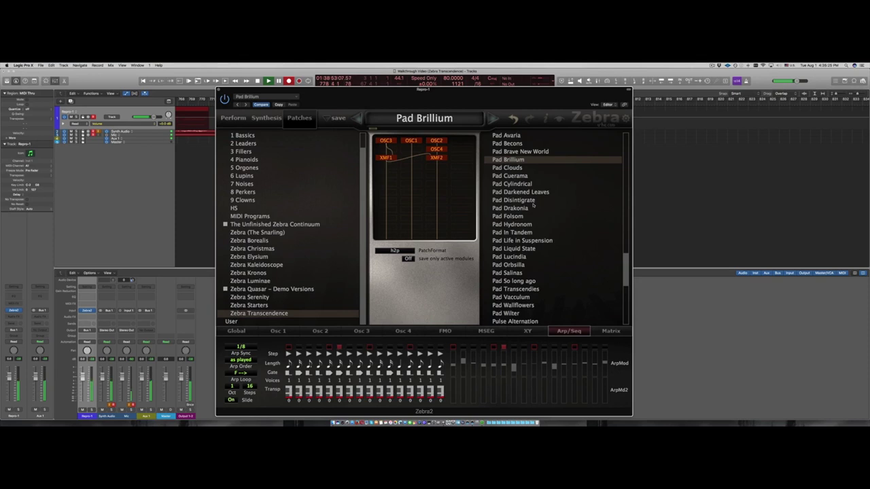
# Step: Audition the patches Pad Clouds, Pad Cuerama, Pad Cylindrical, Pad Darkened Leaves, Pad Disintigrate and Pad Drakonia
pyautogui.click(511, 167)
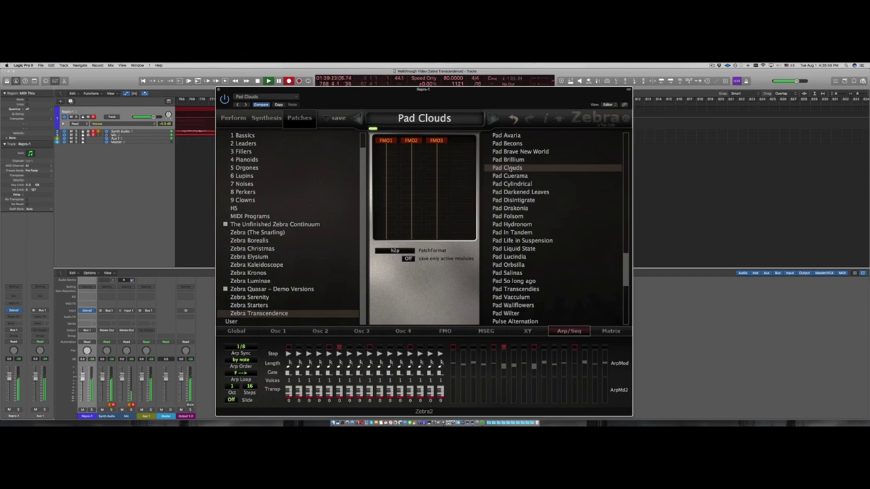
pyautogui.click(513, 177)
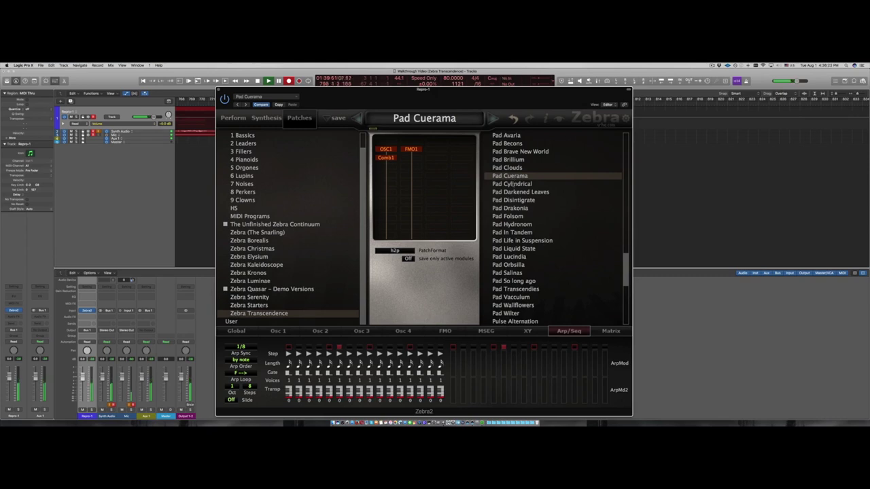
pyautogui.click(513, 184)
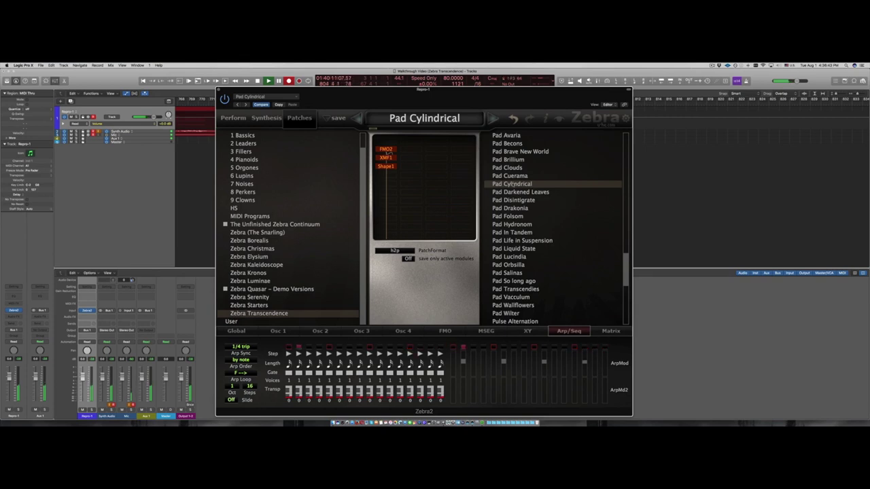
pyautogui.click(514, 193)
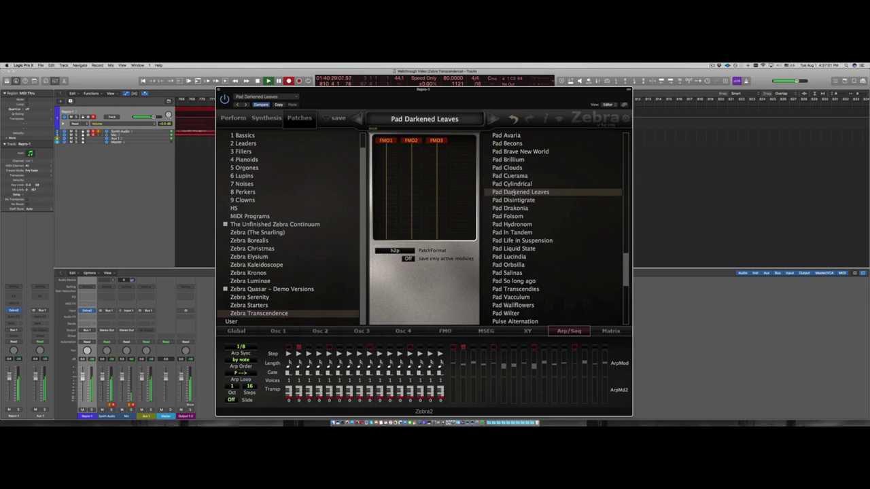
pyautogui.click(513, 200)
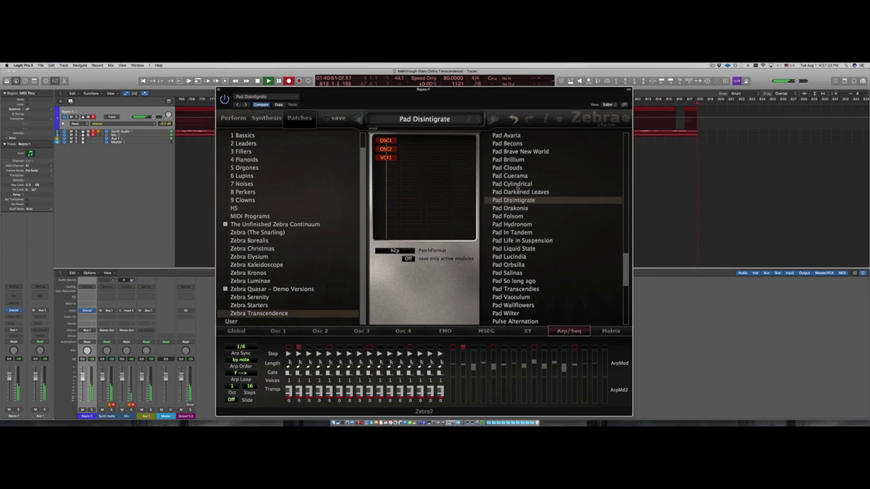
pyautogui.click(511, 209)
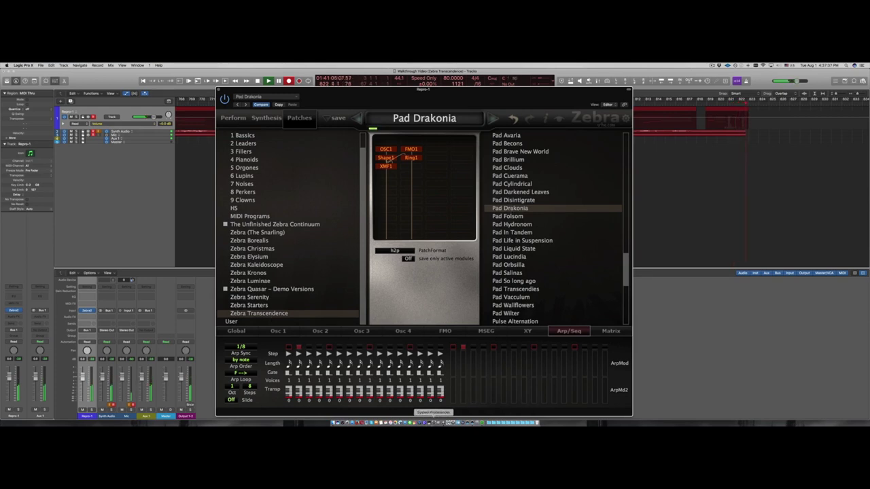
pyautogui.click(424, 422)
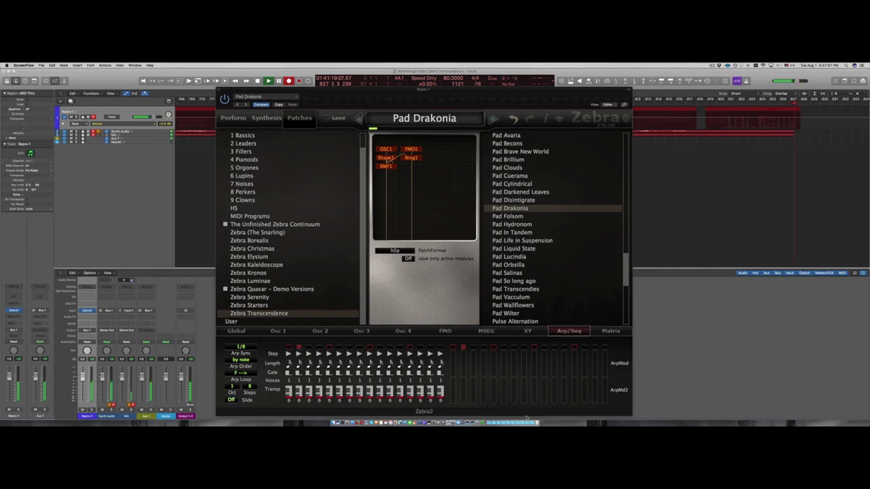
# Step: Audition the patches Pad Folsom, Pad Hydronom, Pad In Tandem, Pad Life in Suspension and Pad Liquid State
pyautogui.click(515, 217)
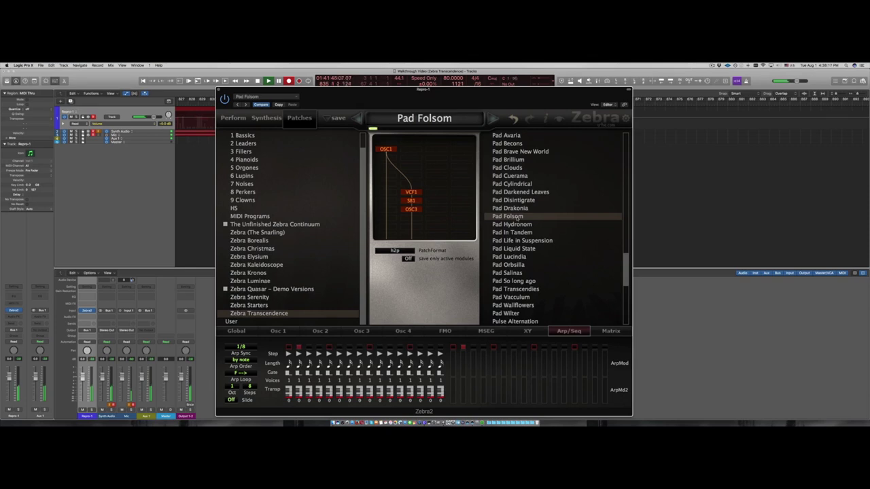
pyautogui.click(515, 224)
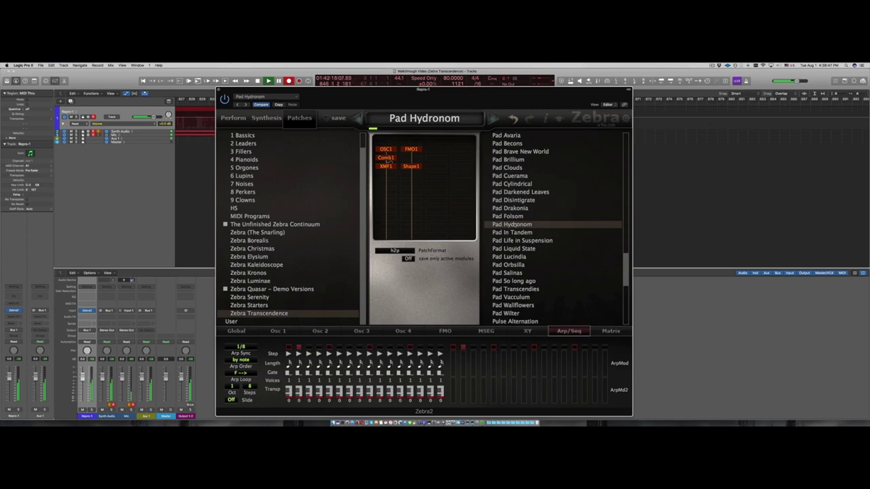
pyautogui.click(522, 235)
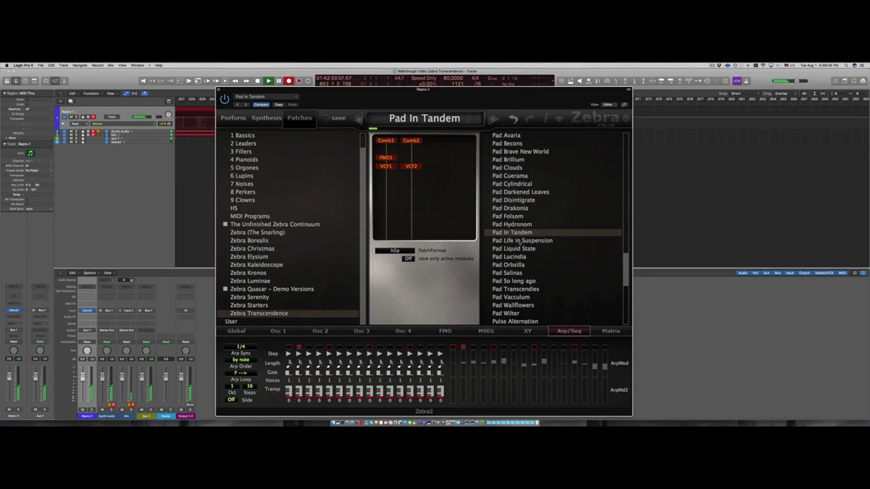
pyautogui.click(521, 242)
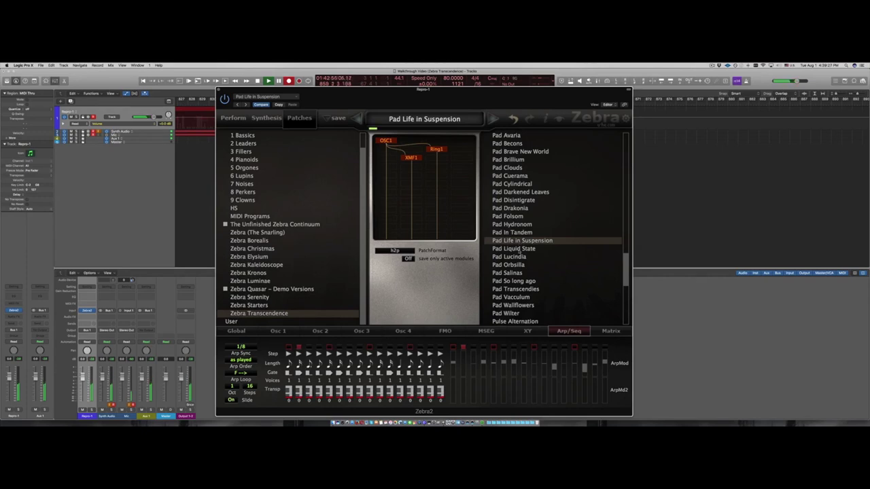
pyautogui.click(520, 248)
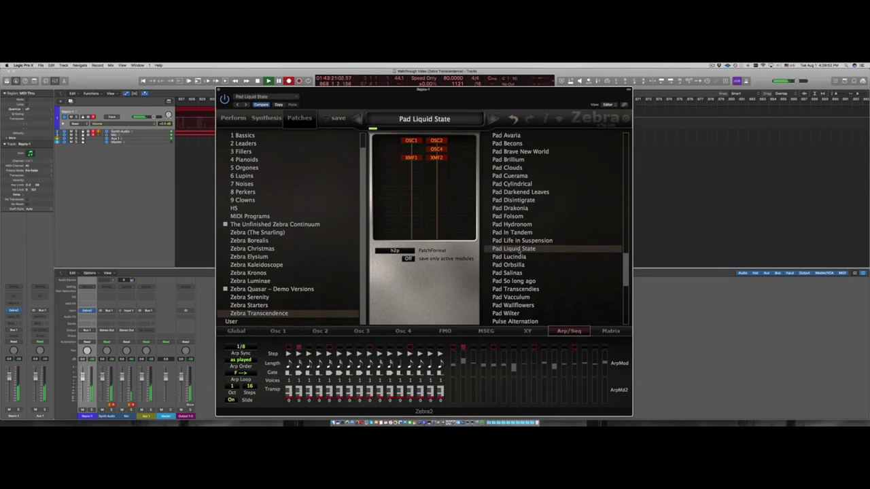
# Step: Audition the patches Pad Lucindia, Pad Orbsilla, Pad Salinas, Pad So long ago and Pad Transcendies
pyautogui.click(518, 258)
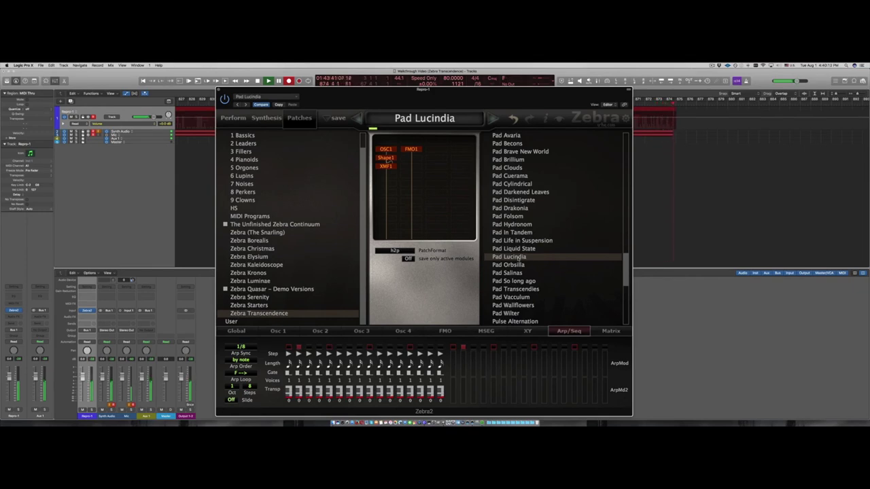
pyautogui.click(514, 265)
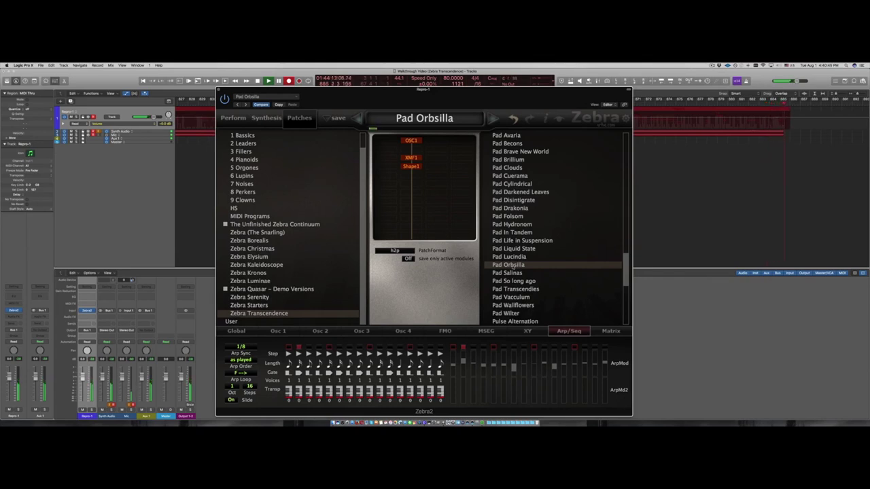
pyautogui.click(511, 272)
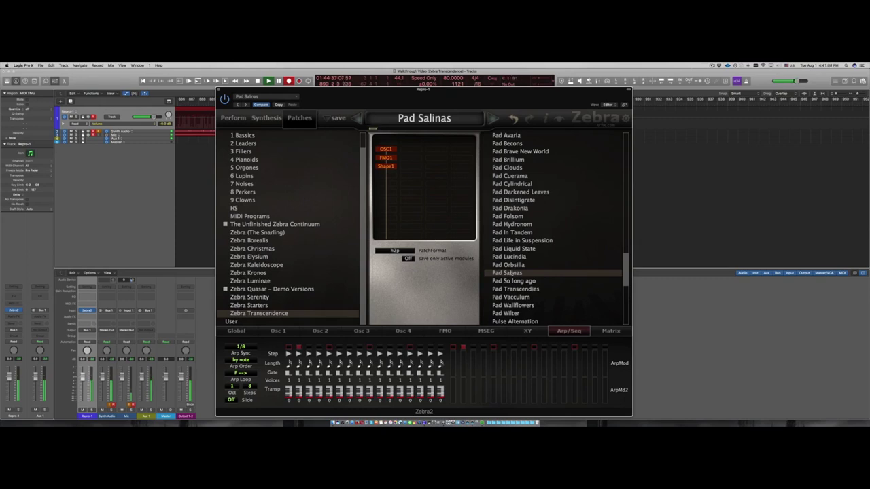
pyautogui.click(517, 281)
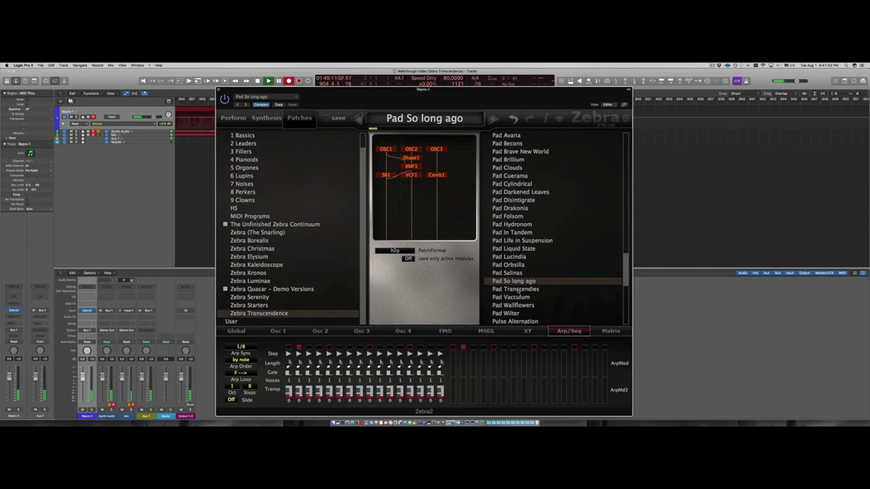
pyautogui.click(520, 291)
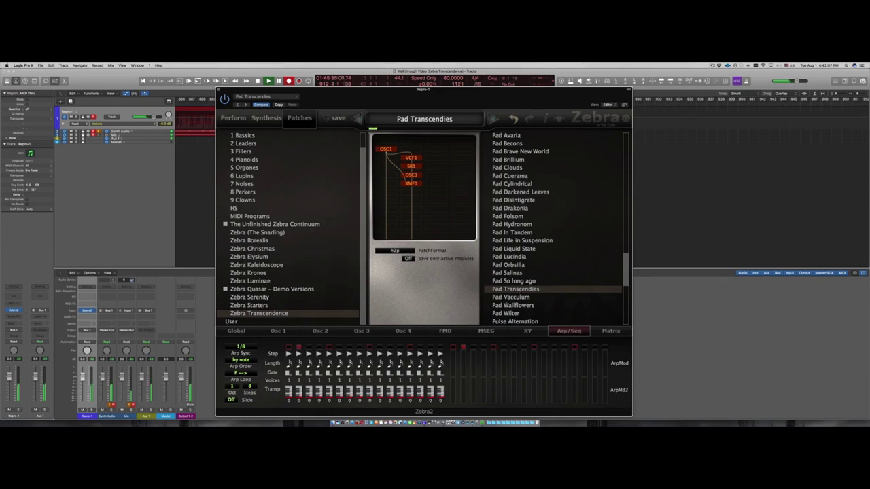
# Step: Audition the remaining pad patches: Pad Vacculum, Pad Wallflowers and Pad Wilter
pyautogui.click(517, 298)
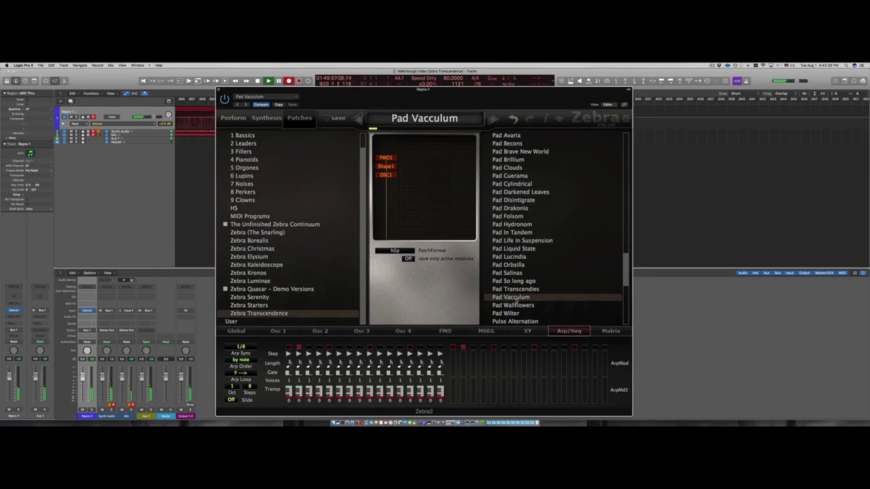
pyautogui.click(518, 306)
pyautogui.scroll(-10, 541, 291)
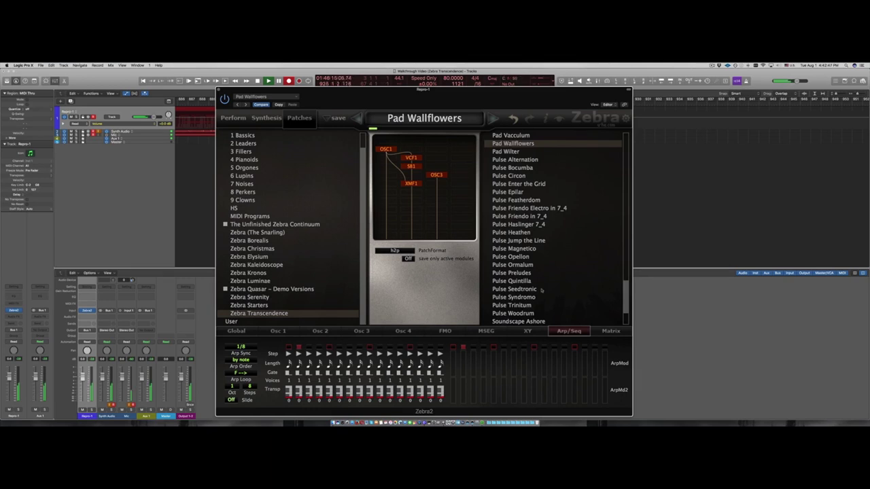
pyautogui.click(516, 153)
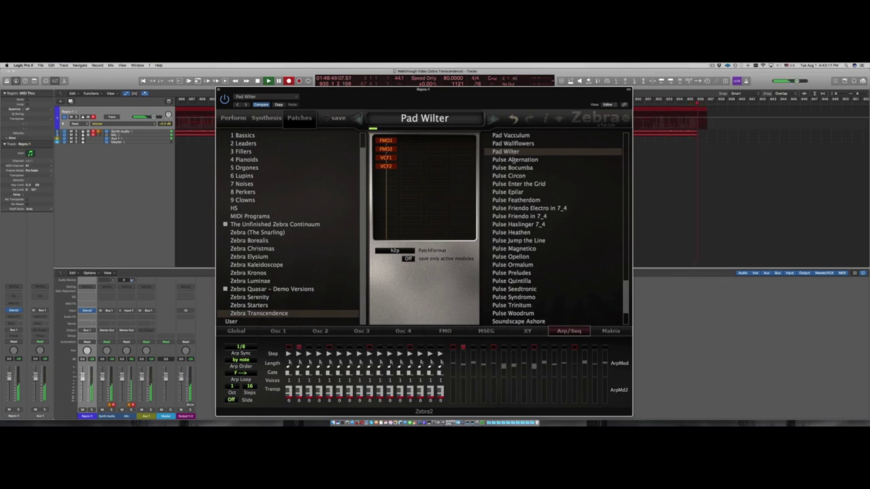
# Step: Audition the first pulse patches: Pulse Alternation, Pulse Bocumba, Pulse Circon, Pulse Enter the Grid and Pulse Epilar
pyautogui.click(514, 160)
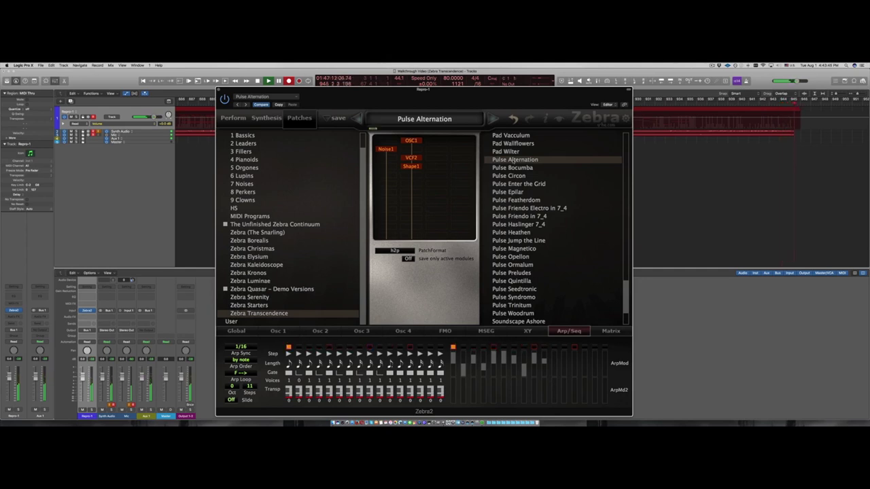
pyautogui.click(518, 168)
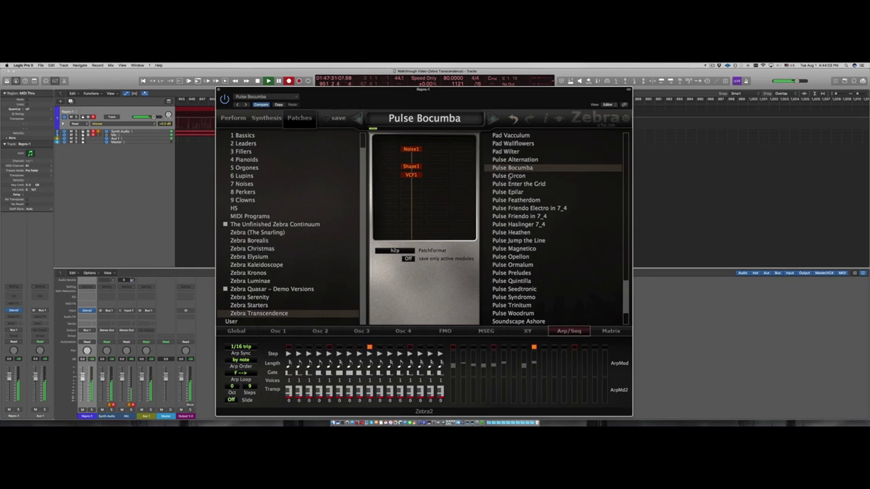
pyautogui.click(510, 177)
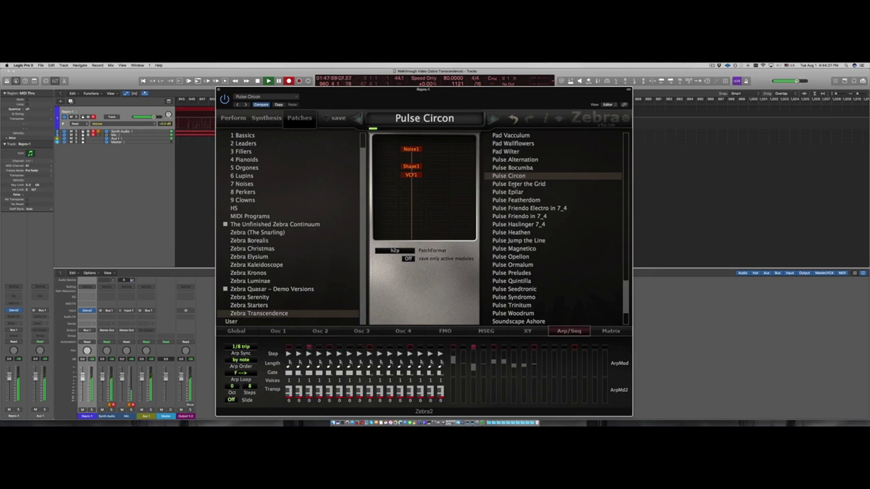
pyautogui.click(514, 183)
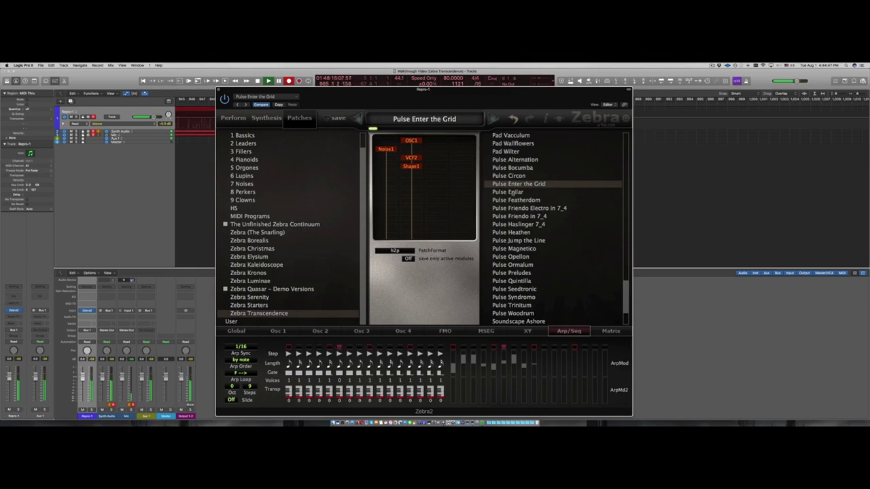
pyautogui.click(507, 192)
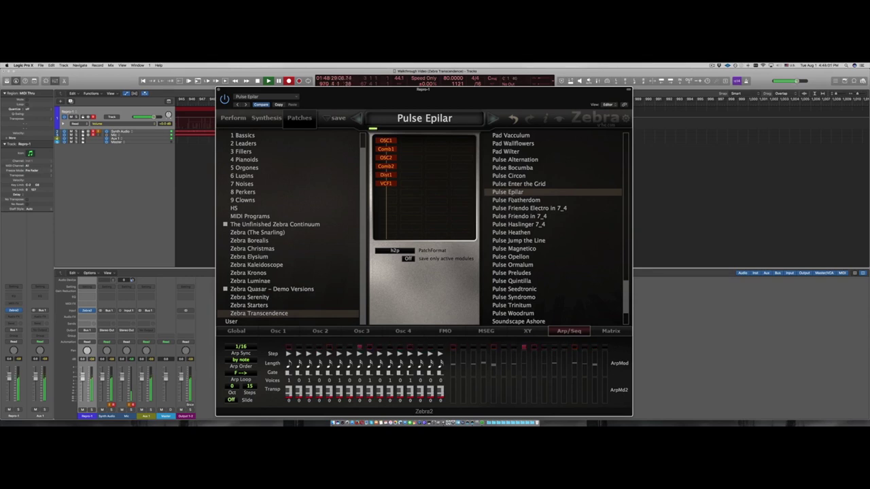
# Step: Audition the patches Pulse Featherdom, Pulse Friendo Electro in 7_4, Pulse Friendo in 7_4, Pulse Haslinger 7_4 and Pulse Heathen
pyautogui.click(510, 199)
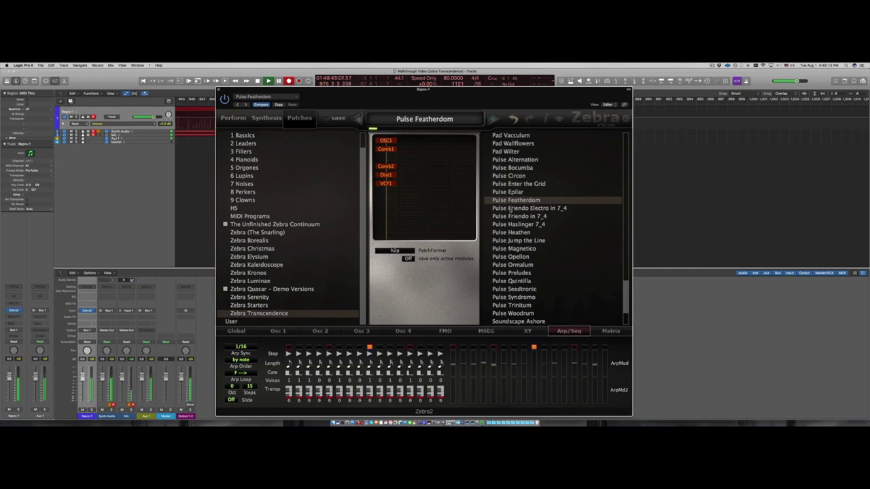
pyautogui.click(510, 209)
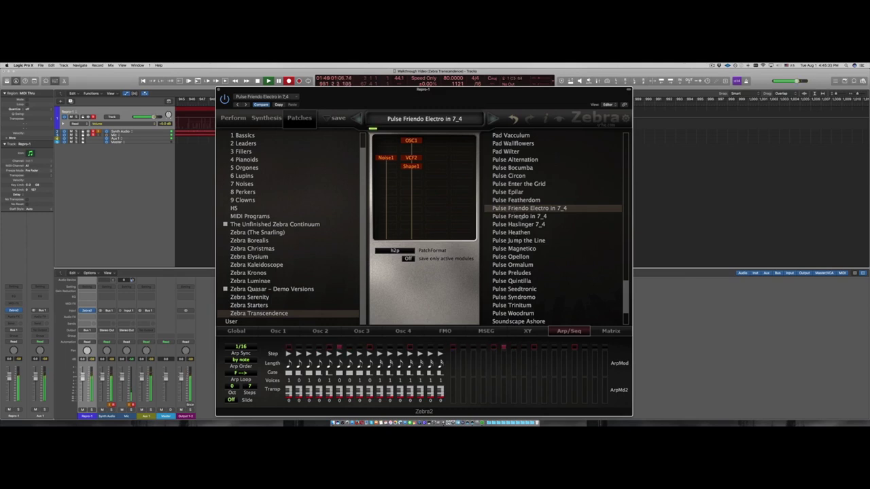
pyautogui.click(519, 216)
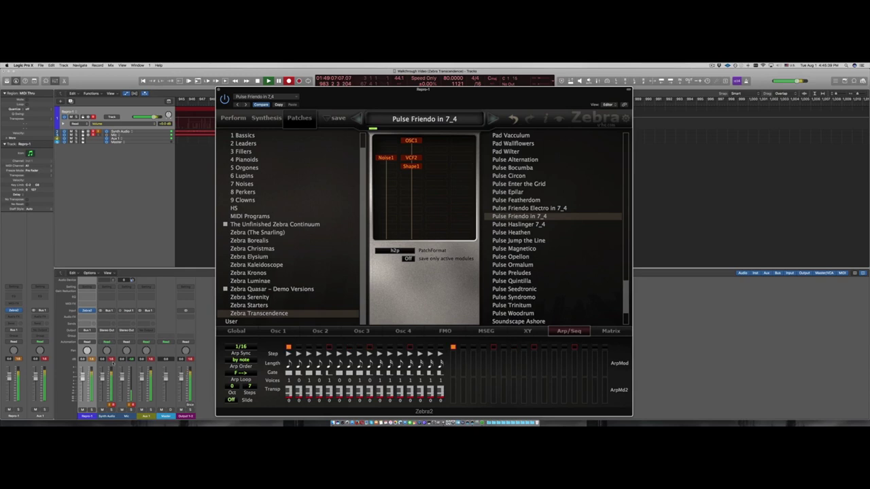
pyautogui.click(528, 226)
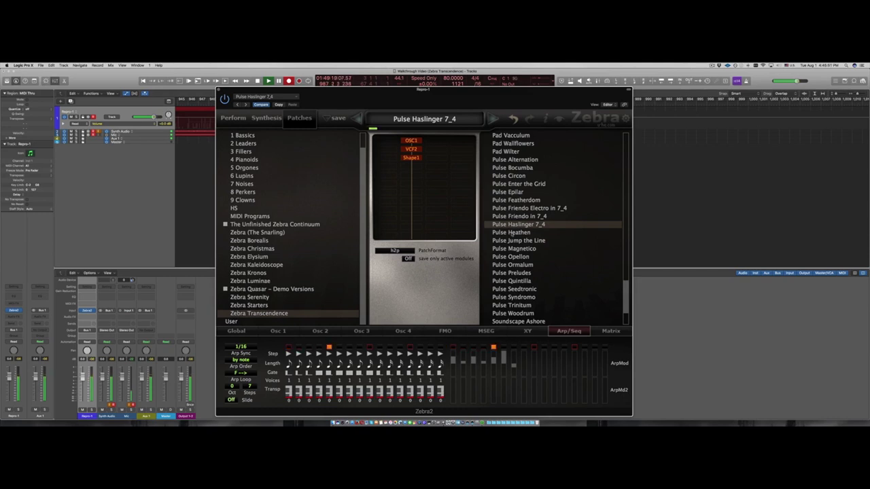
pyautogui.click(510, 233)
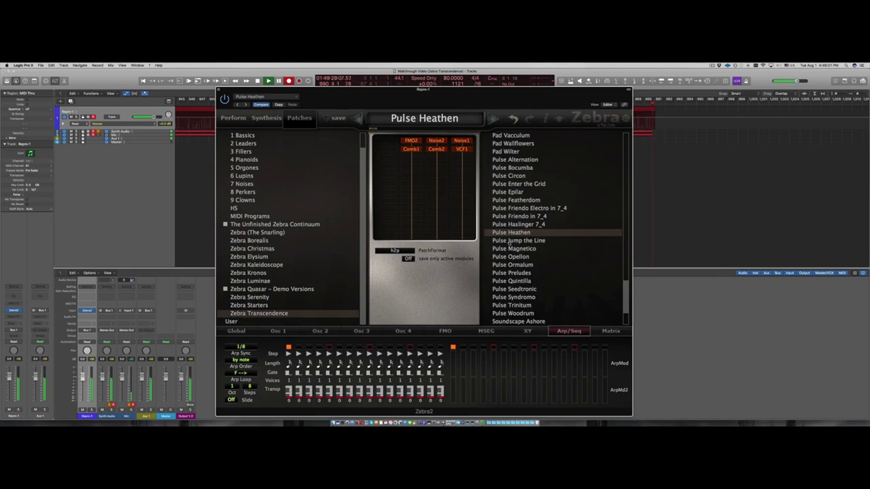
# Step: Audition the patches Pulse Jump the Line, Pulse Magnetico, Pulse Opellon, Pulse Ormalum and Pulse Preludes
pyautogui.click(509, 241)
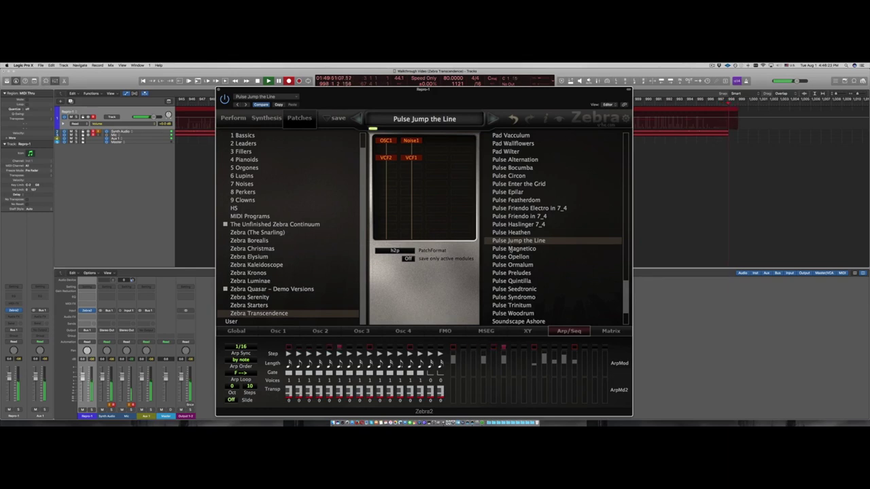
pyautogui.click(510, 250)
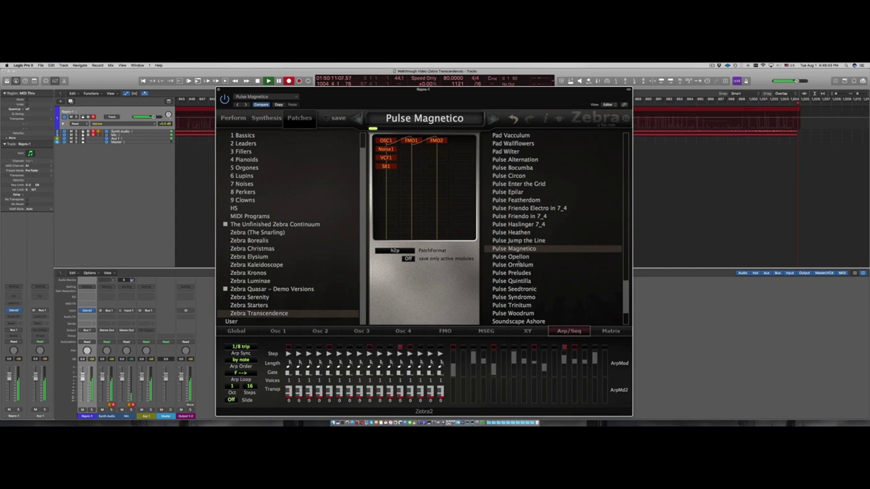
pyautogui.click(518, 258)
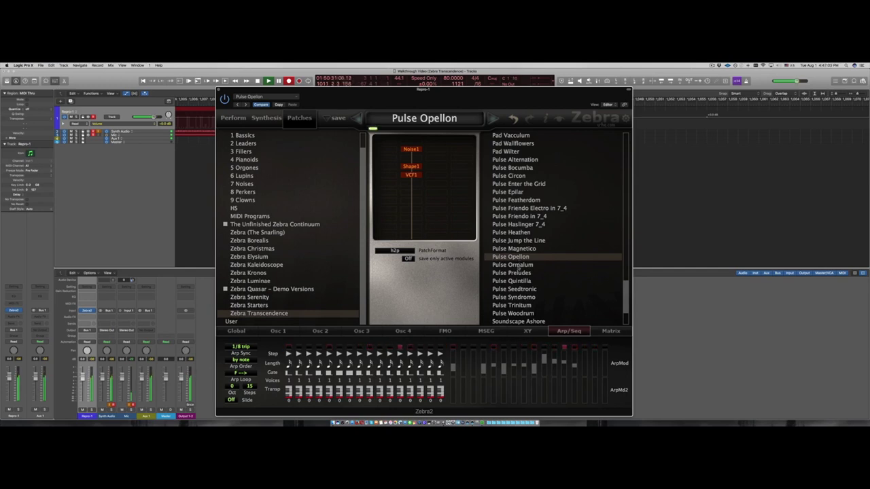
pyautogui.click(518, 266)
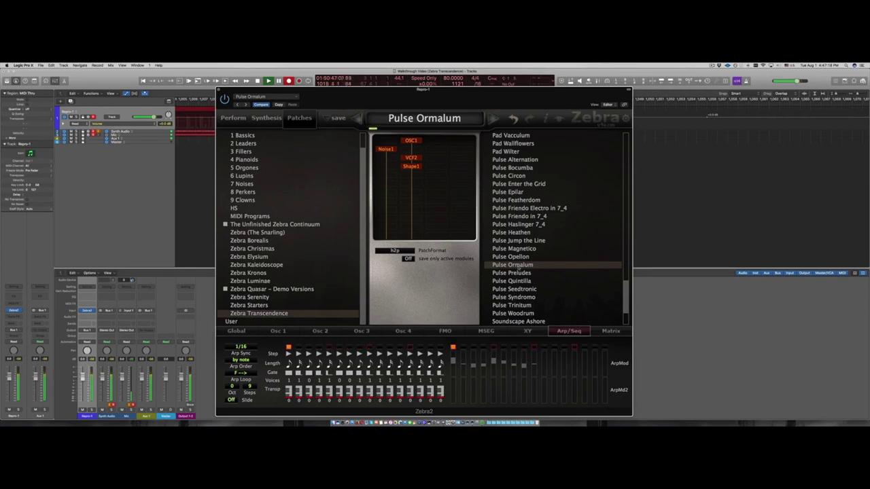
pyautogui.click(518, 273)
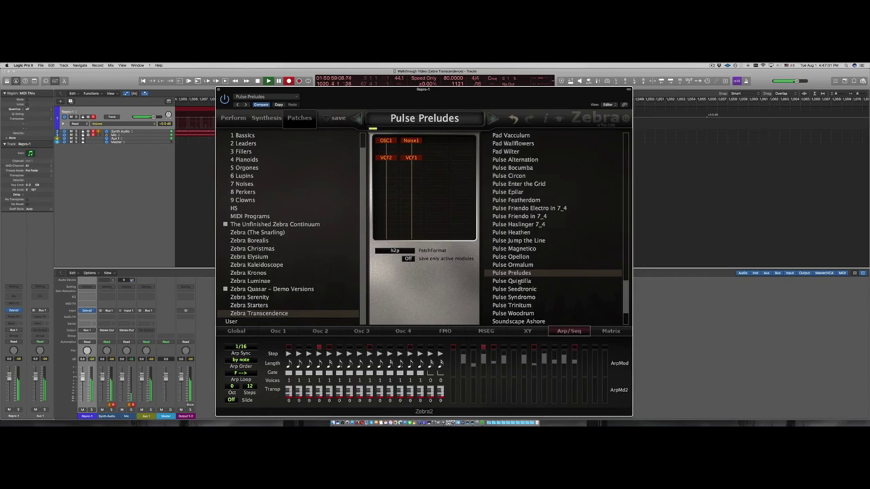
# Step: Audition the remaining pulse patches: Pulse Quintilla, Pulse Seedtronic, Pulse Syndromo, Pulse Trinitum and Pulse Woodrum
pyautogui.click(516, 281)
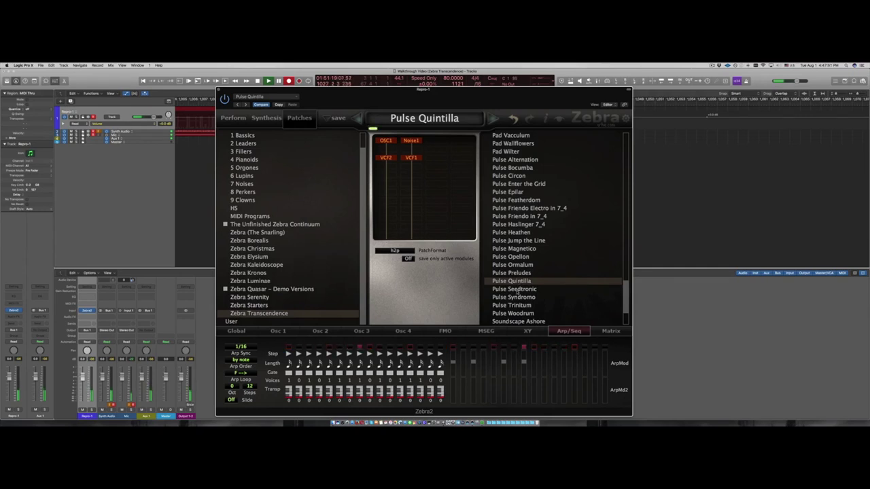
pyautogui.click(517, 291)
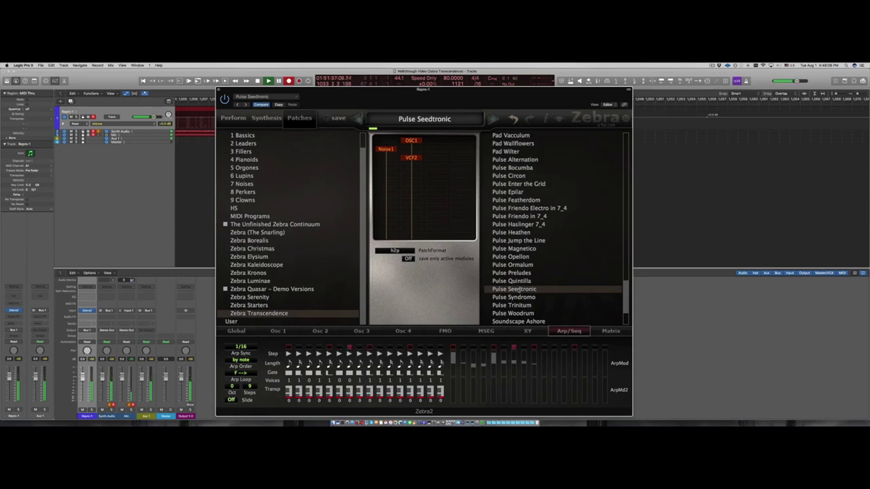
pyautogui.click(515, 298)
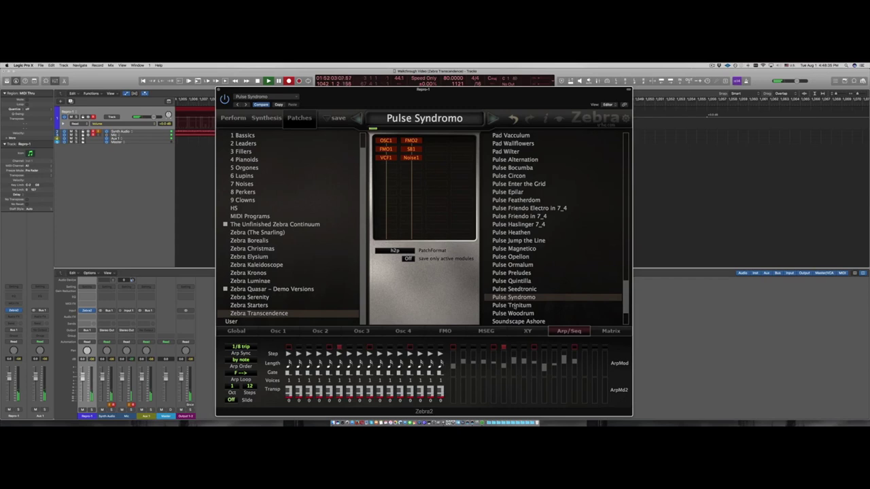
pyautogui.click(515, 306)
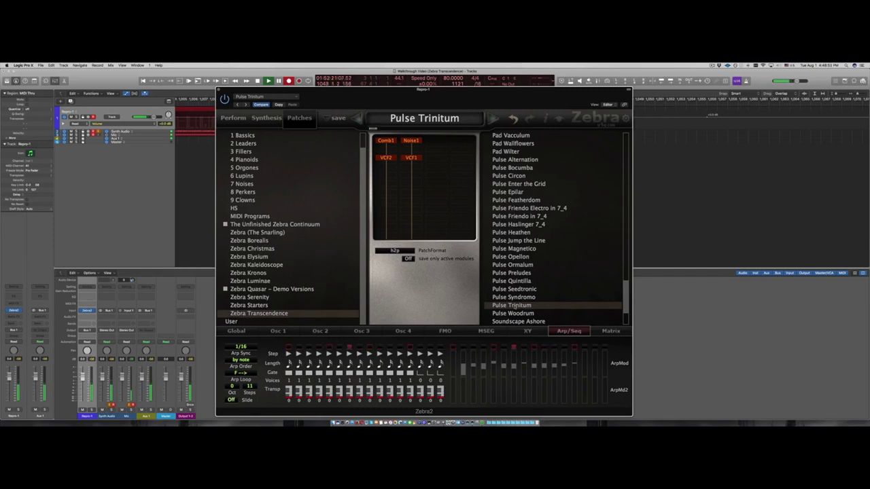
pyautogui.click(513, 314)
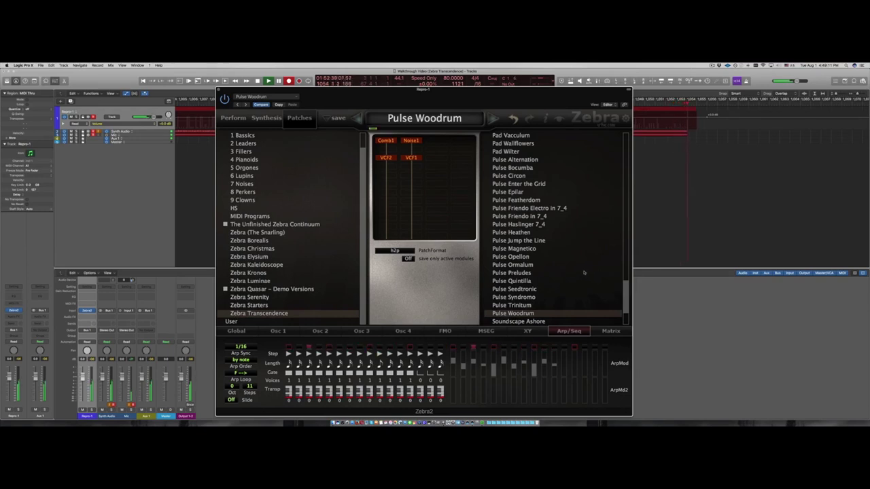
# Step: Audition the first soundscape patches: Soundscape Ashore, Soundscape Curved Light, Soundscape Hexagonia, Soundscape Imaginarium and Soundscape Industrial Symphony
pyautogui.scroll(-4, 583, 276)
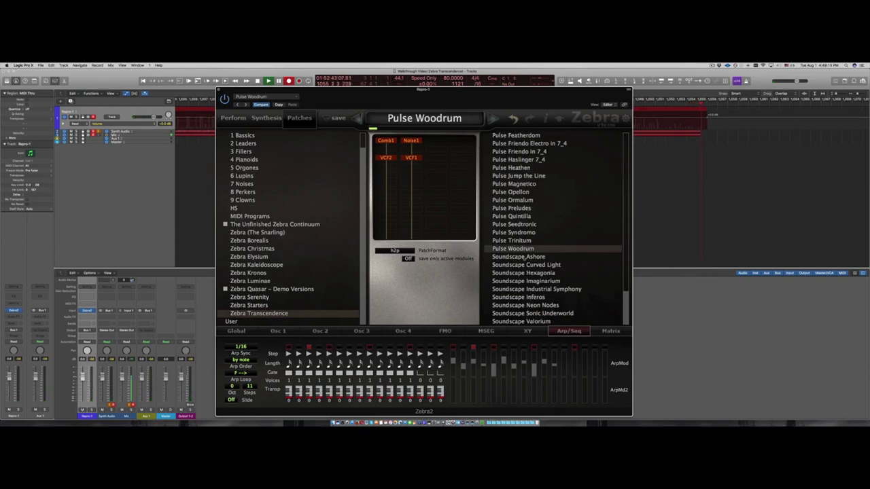
pyautogui.click(525, 257)
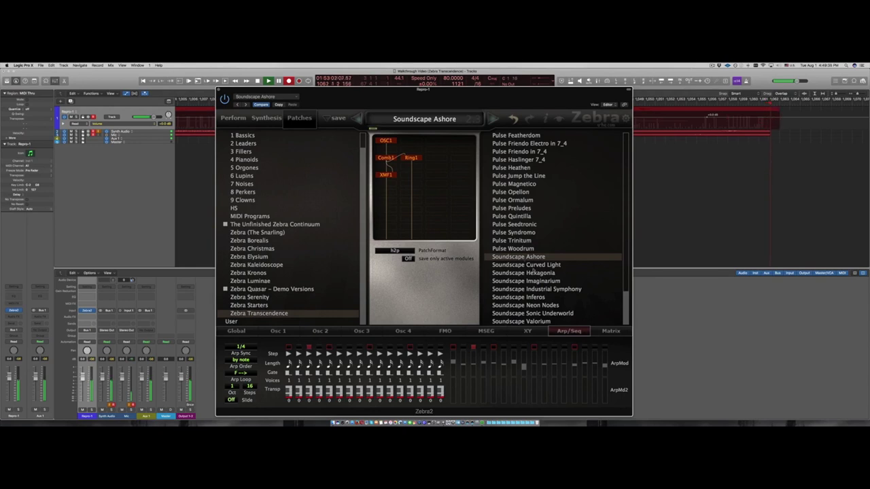
pyautogui.click(537, 266)
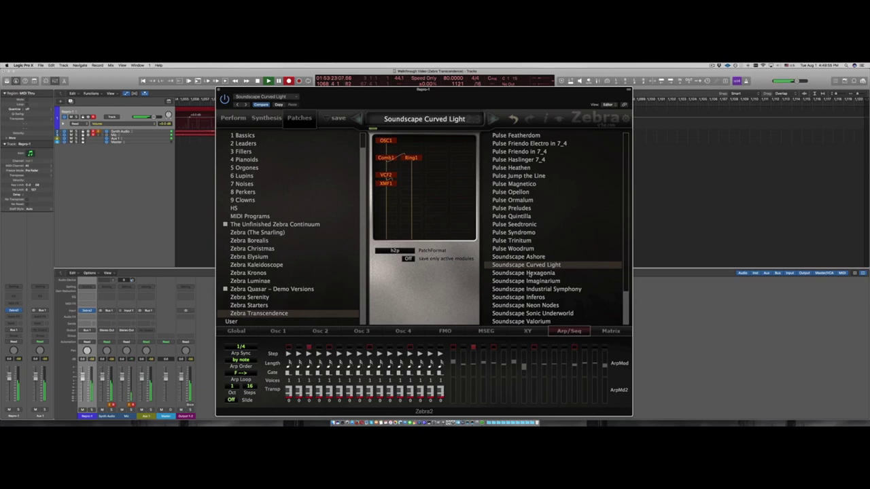
pyautogui.click(529, 272)
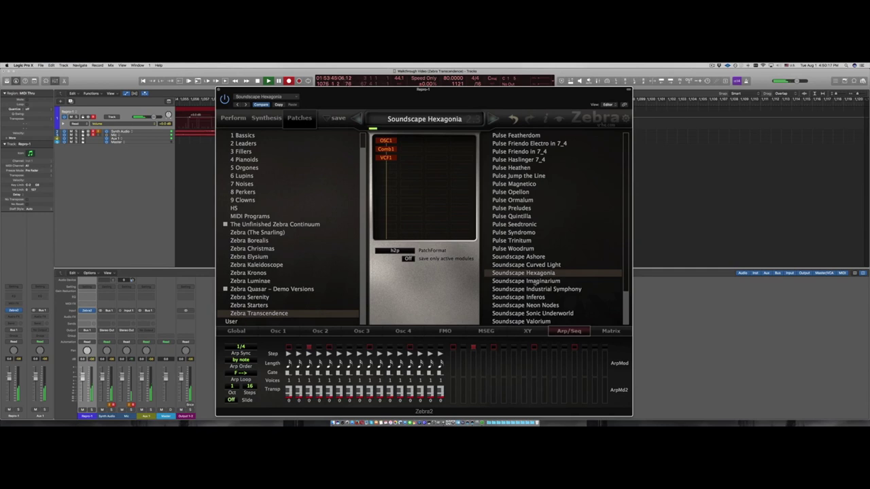
pyautogui.click(536, 282)
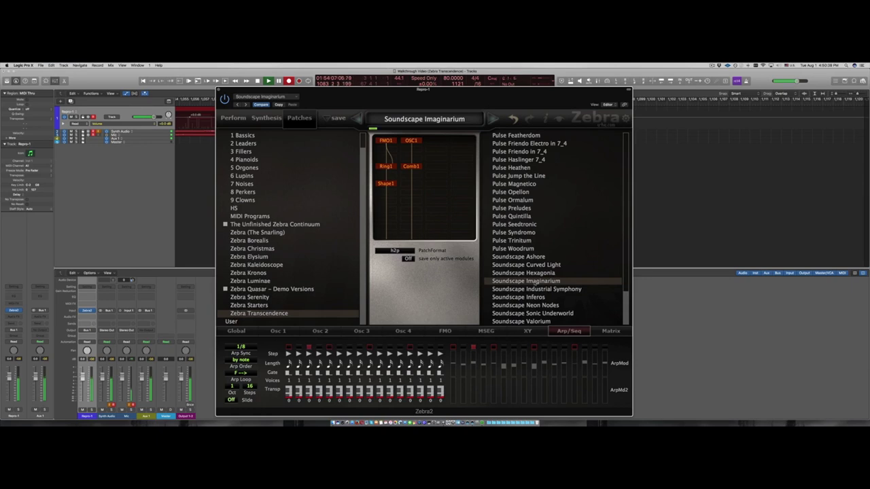
pyautogui.click(535, 290)
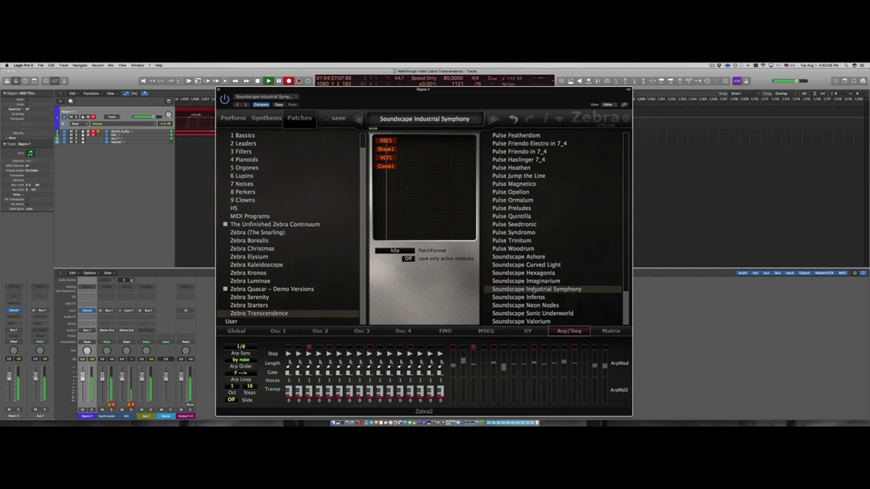
# Step: Audition the patches Soundscape Inferos, Soundscape Neon Nodes, Soundscape Sonic Underworld and Soundscape Valorium, and stop the recording
pyautogui.click(529, 297)
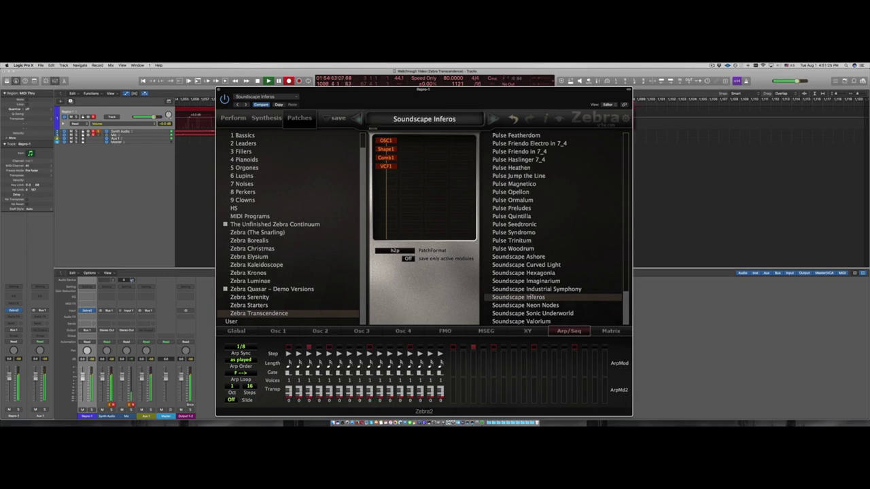
pyautogui.click(535, 306)
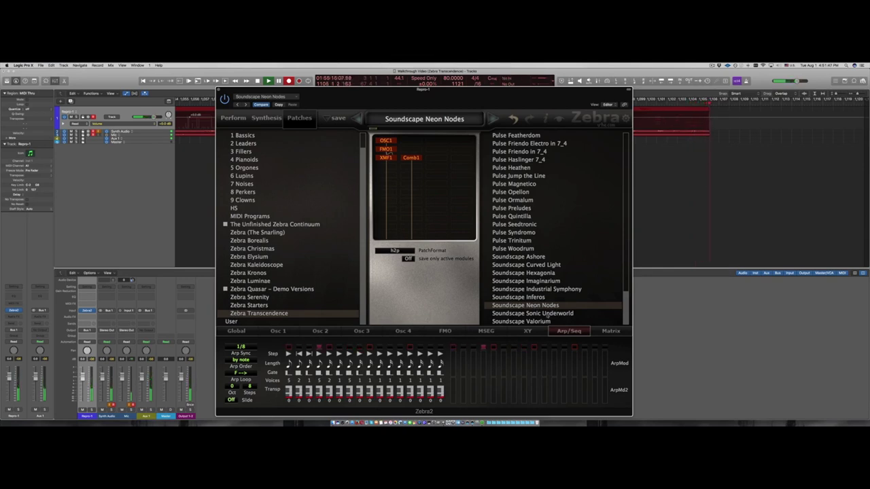
pyautogui.click(547, 314)
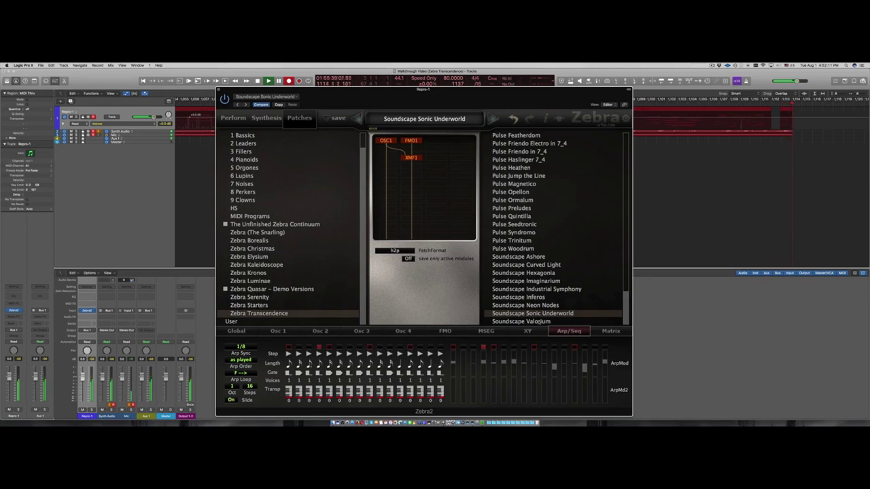
pyautogui.click(540, 322)
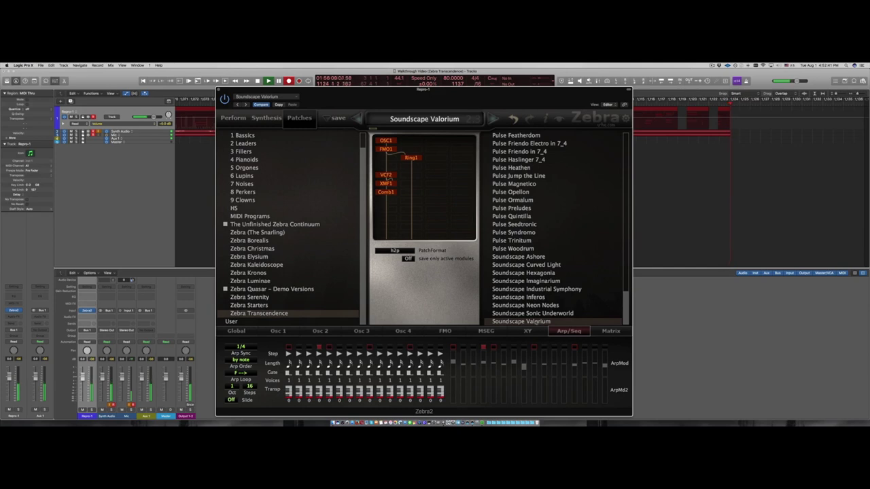
pyautogui.press('space')
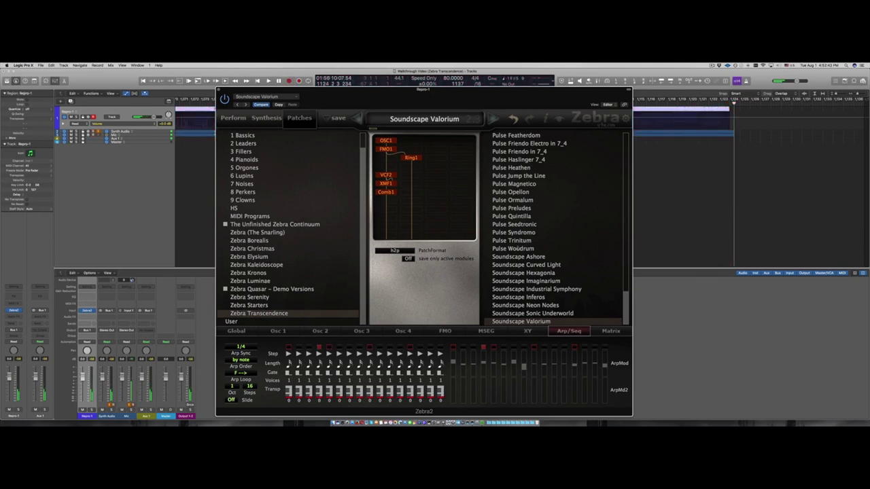